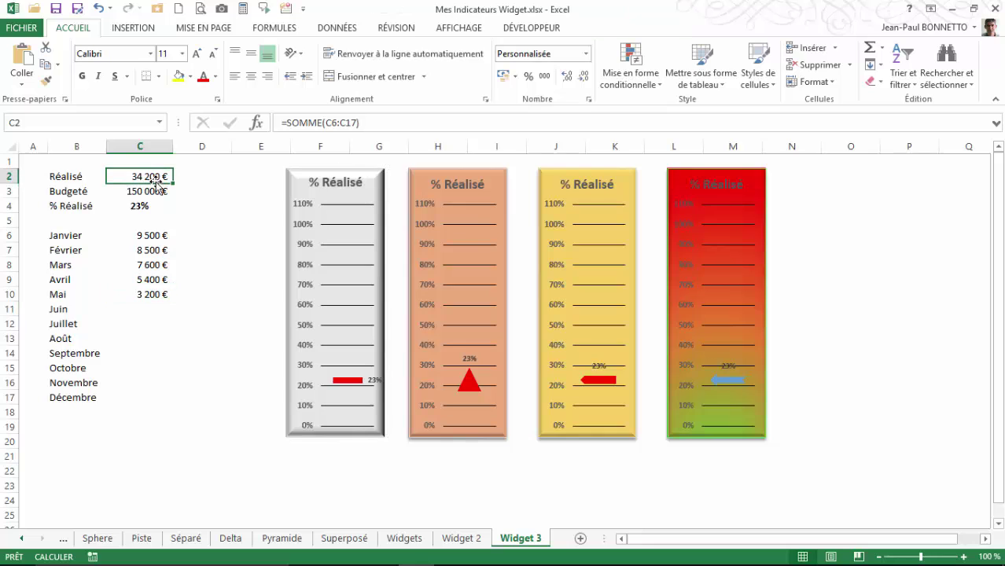
# Step: Apply all borders to the month table in B6:C17
pyautogui.click(72, 175)
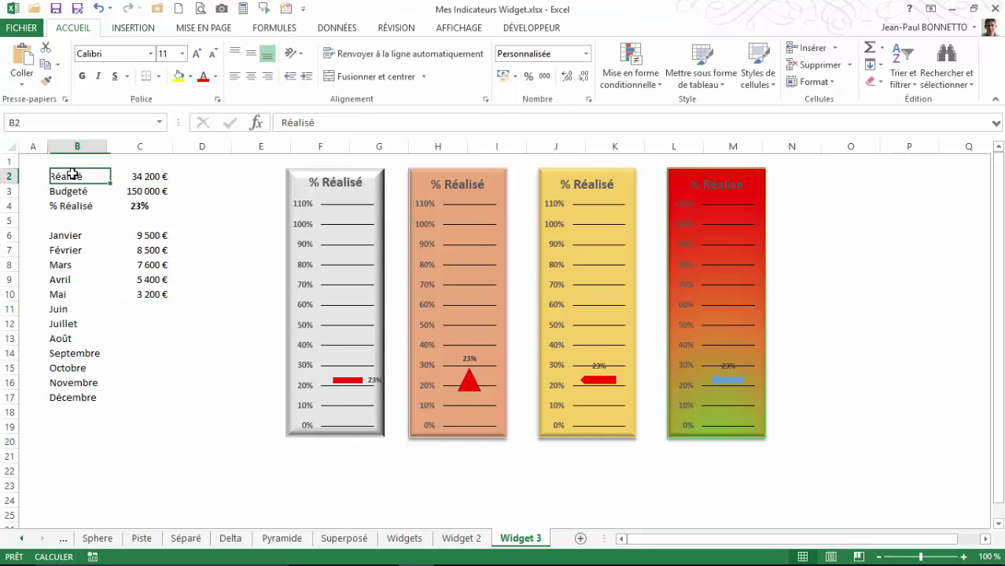
pyautogui.click(141, 173)
pyautogui.moveTo(142, 234); pyautogui.dragTo(141, 397)
pyautogui.moveTo(56, 242); pyautogui.dragTo(115, 393)
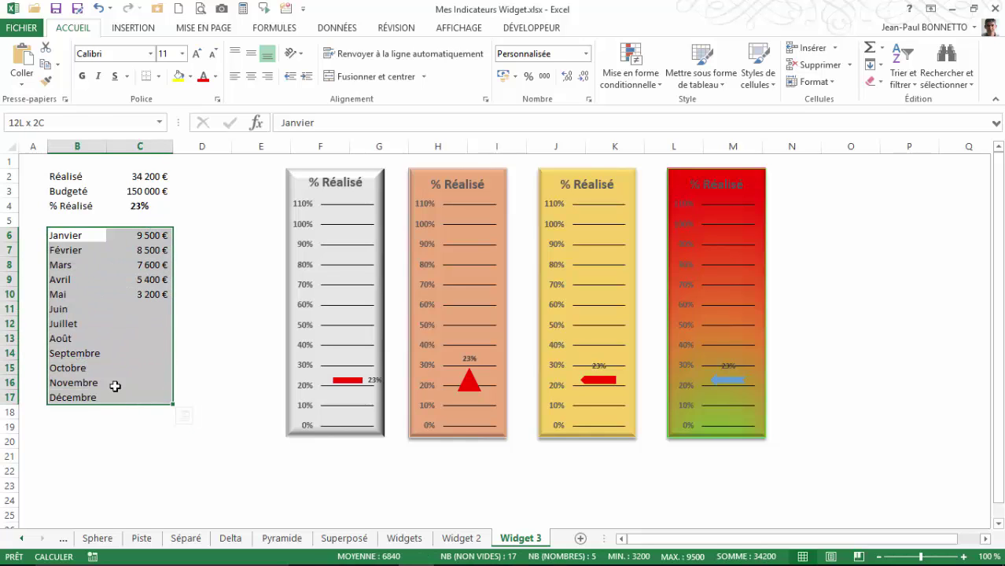
pyautogui.click(158, 76)
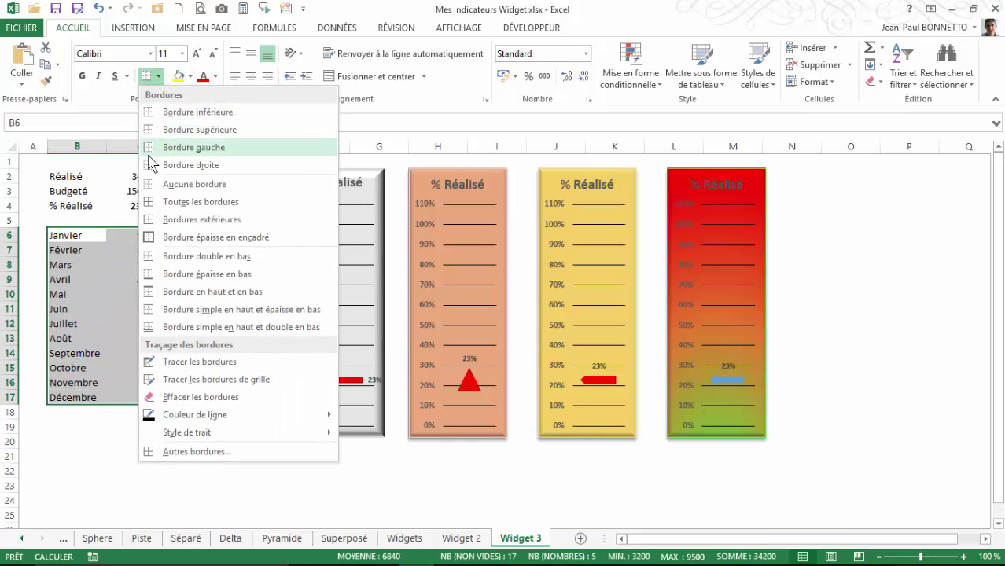
pyautogui.click(153, 200)
pyautogui.click(149, 249)
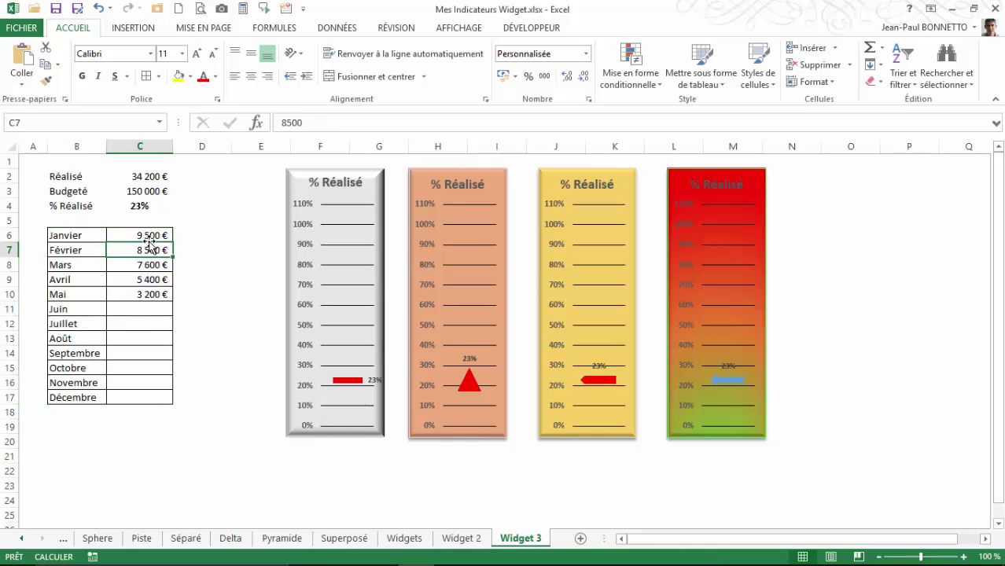
# Step: Enter 2500 as the June amount in C11
pyautogui.click(149, 175)
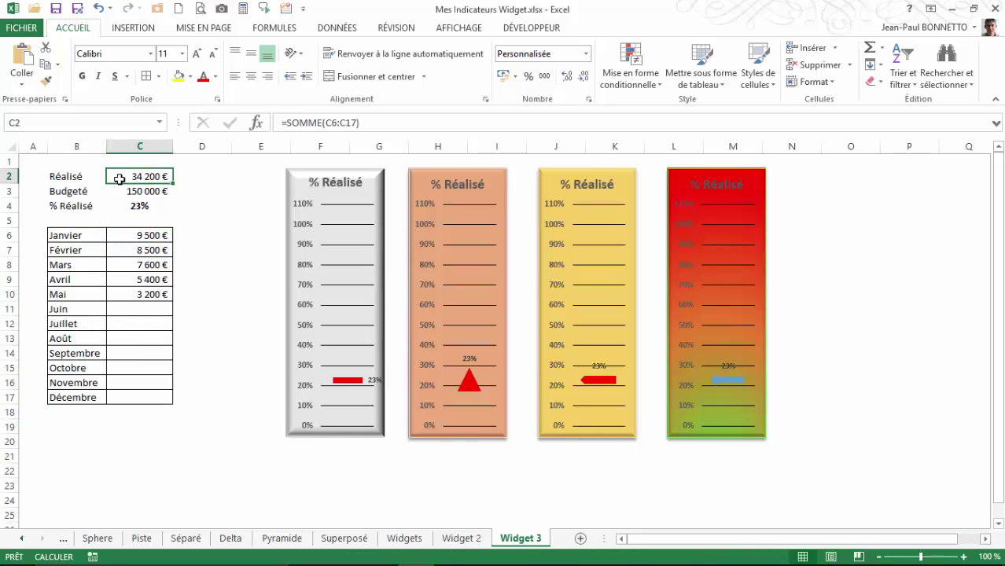
pyautogui.moveTo(149, 235); pyautogui.dragTo(145, 295)
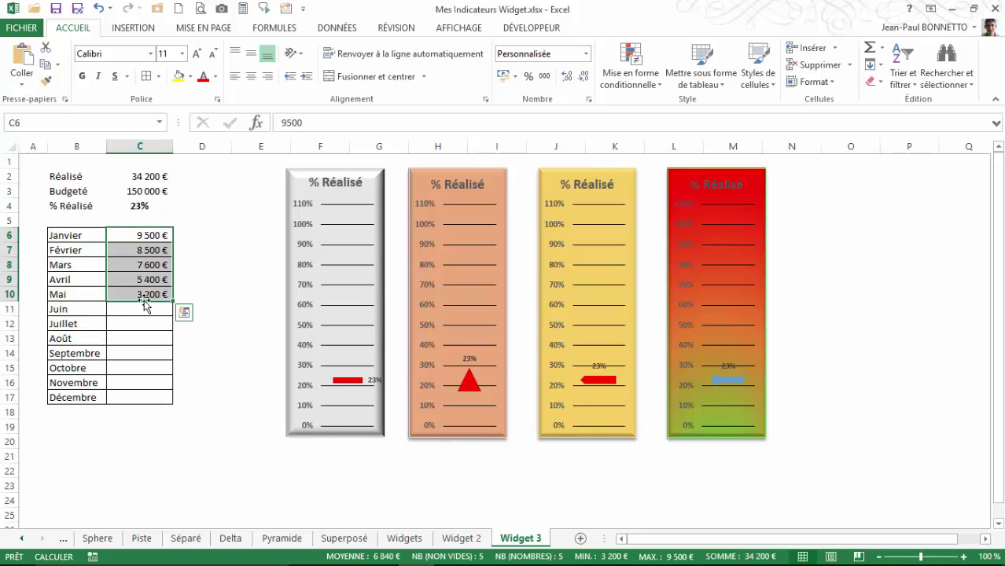
pyautogui.click(142, 309)
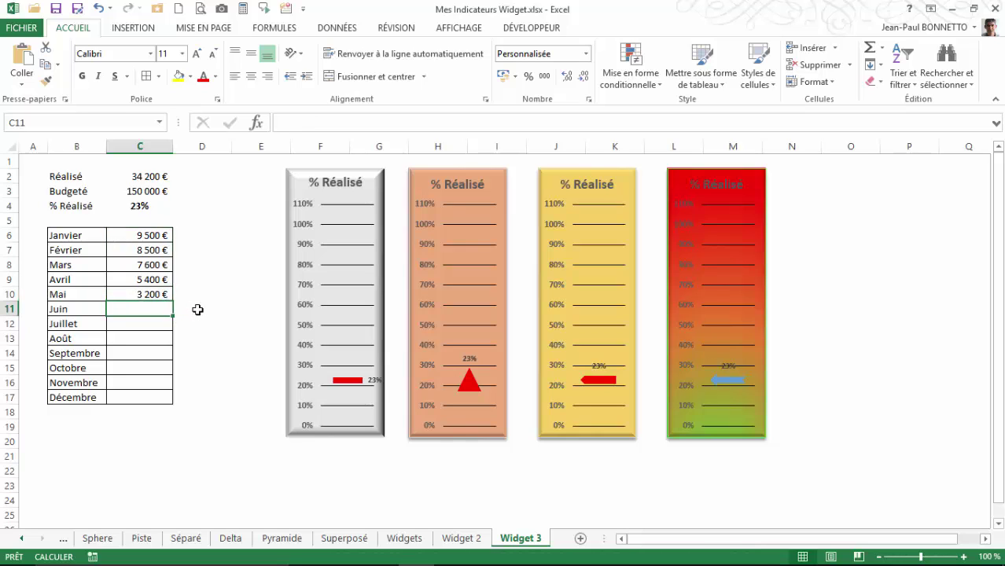
pyautogui.write('2500')
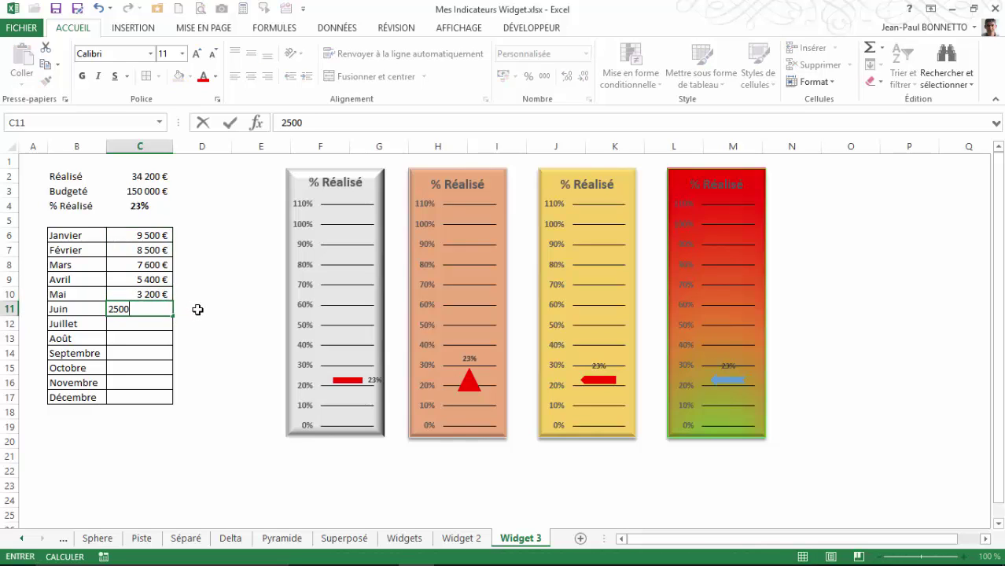
pyautogui.press('Return')
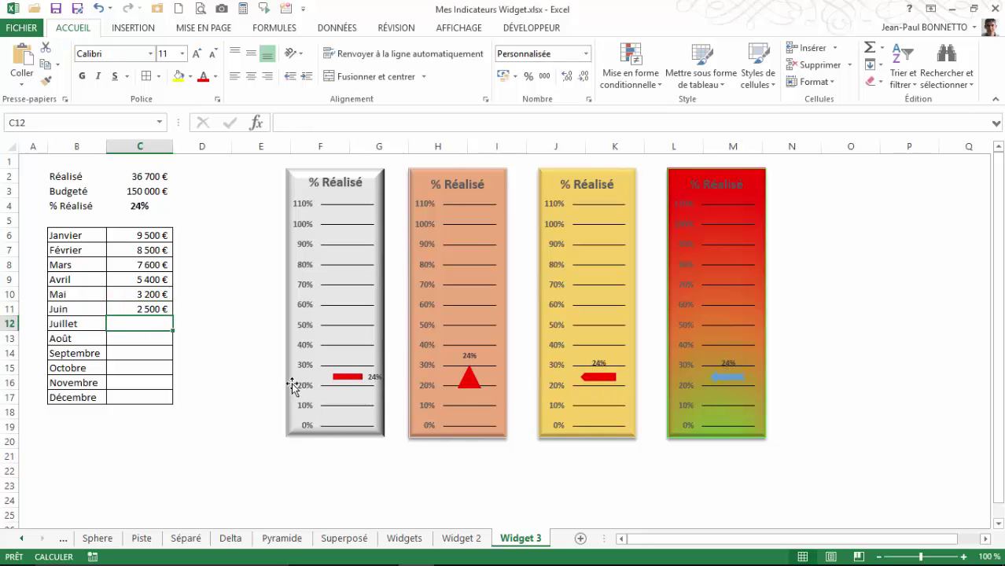
# Step: Review the contents of the Réalisé, Budgeté and % Réalisé cells in C2:C4
pyautogui.click(148, 207)
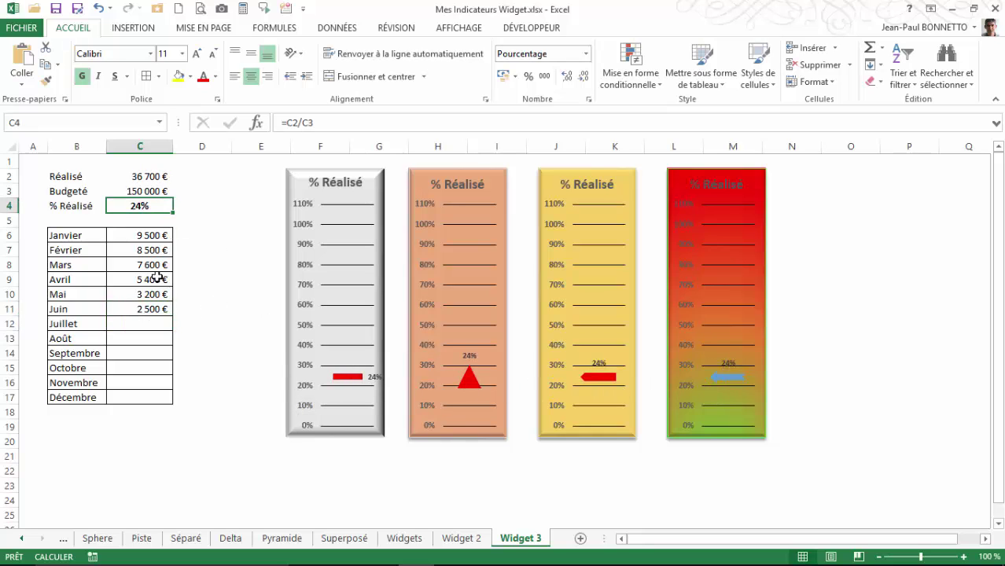
pyautogui.click(143, 194)
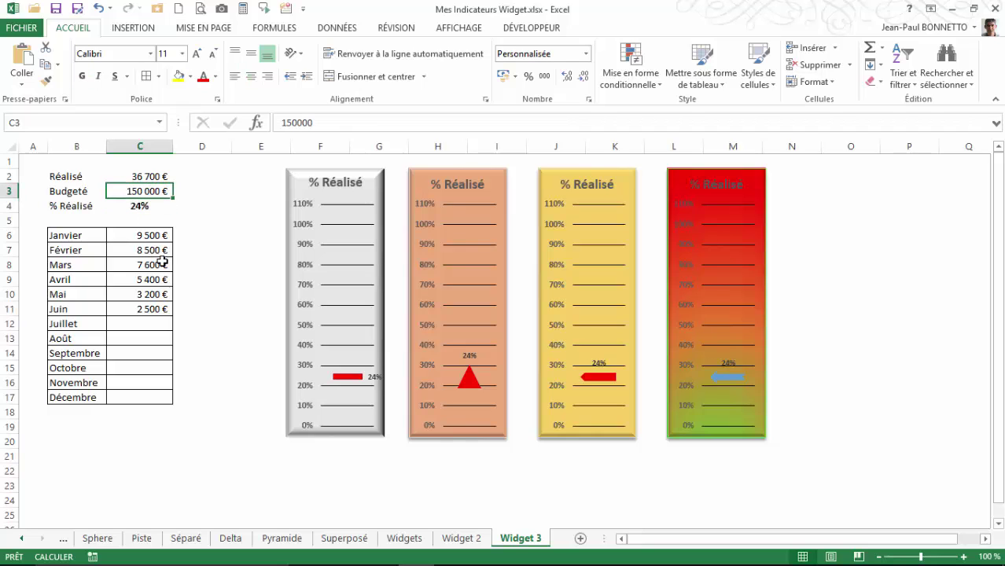
pyautogui.click(149, 206)
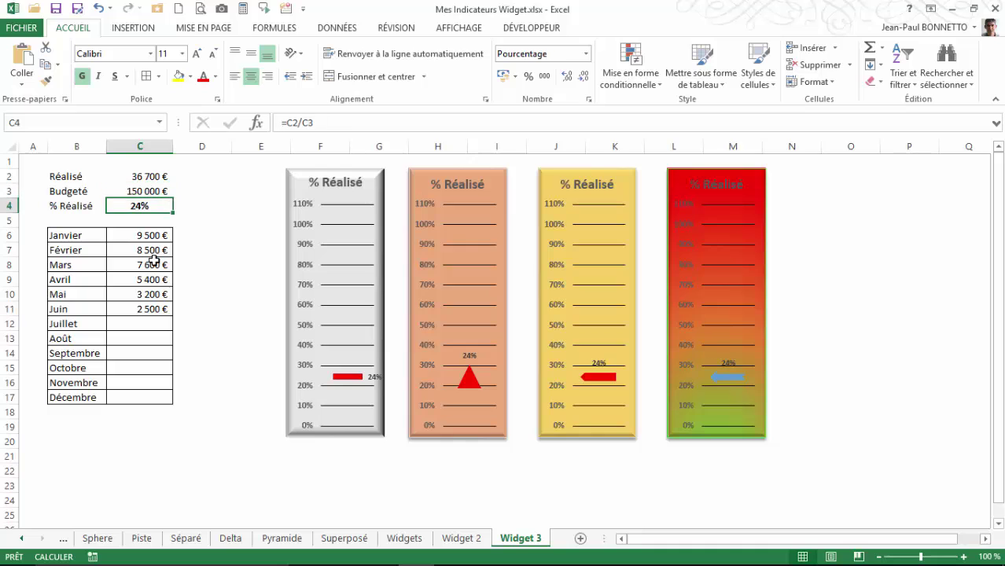
pyautogui.click(141, 177)
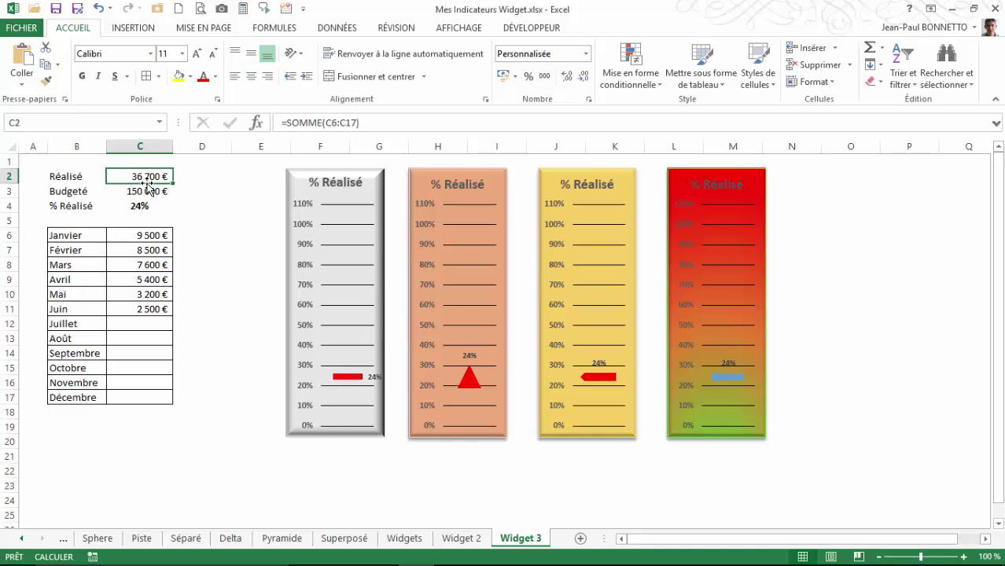
pyautogui.click(143, 207)
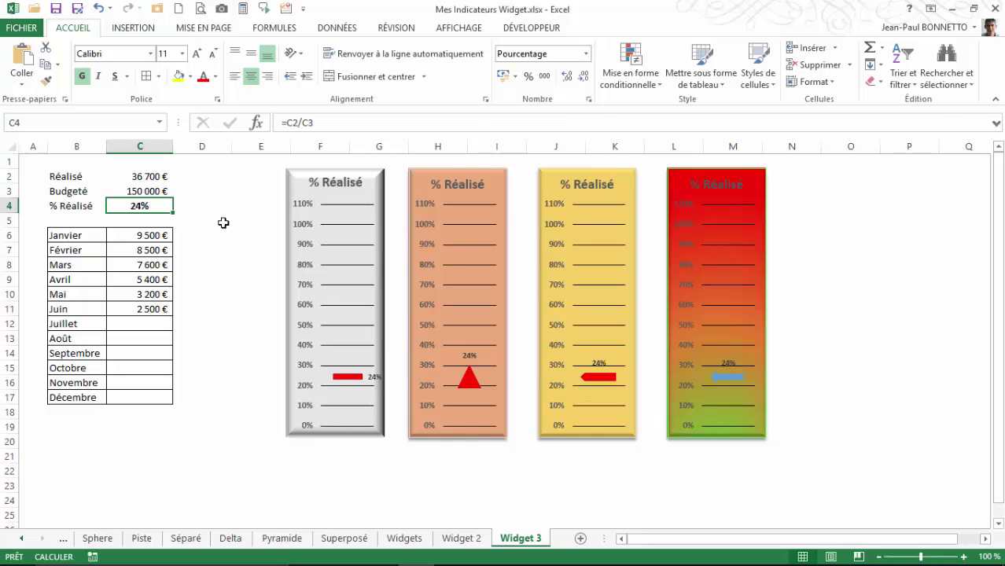
pyautogui.click(822, 244)
pyautogui.click(926, 250)
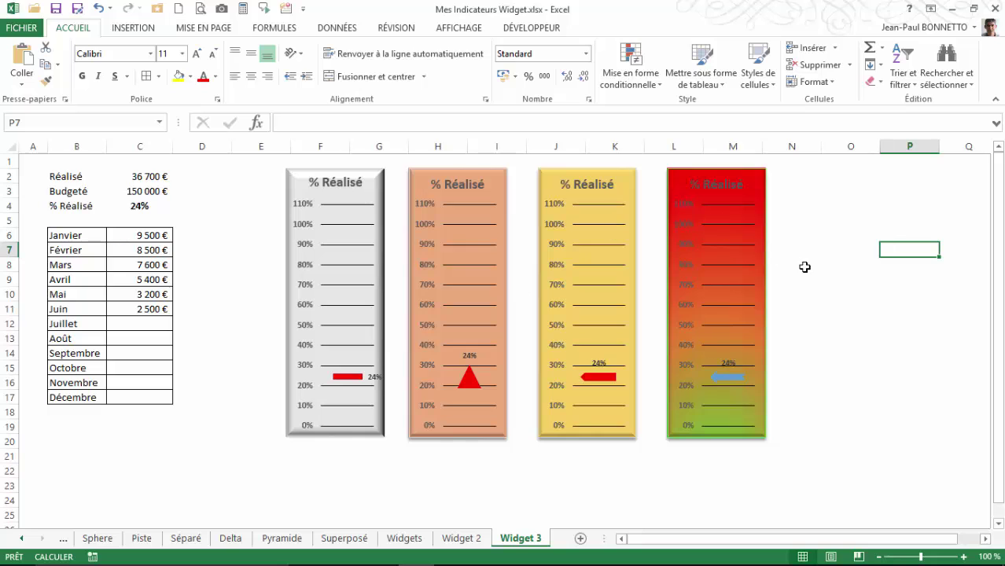
# Step: Insert a 2D line chart with markers based on the % Réalisé cell C4 and shift it slightly up and left
pyautogui.click(140, 207)
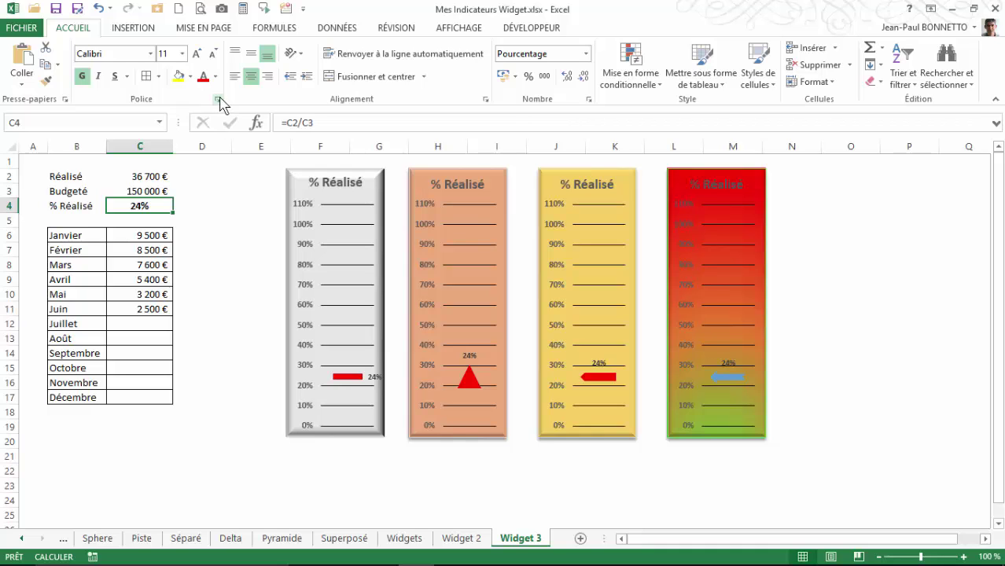
pyautogui.click(148, 28)
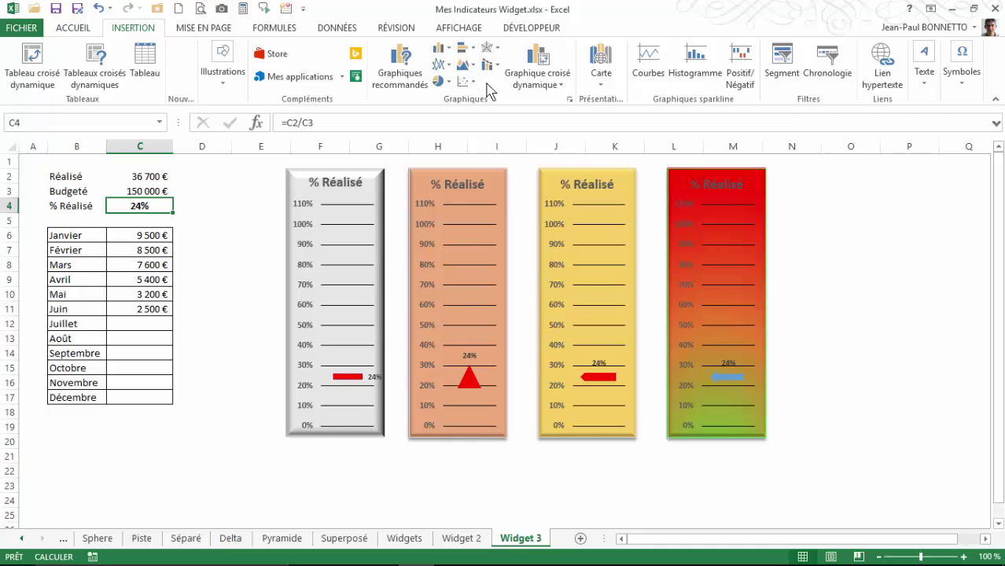
pyautogui.click(446, 66)
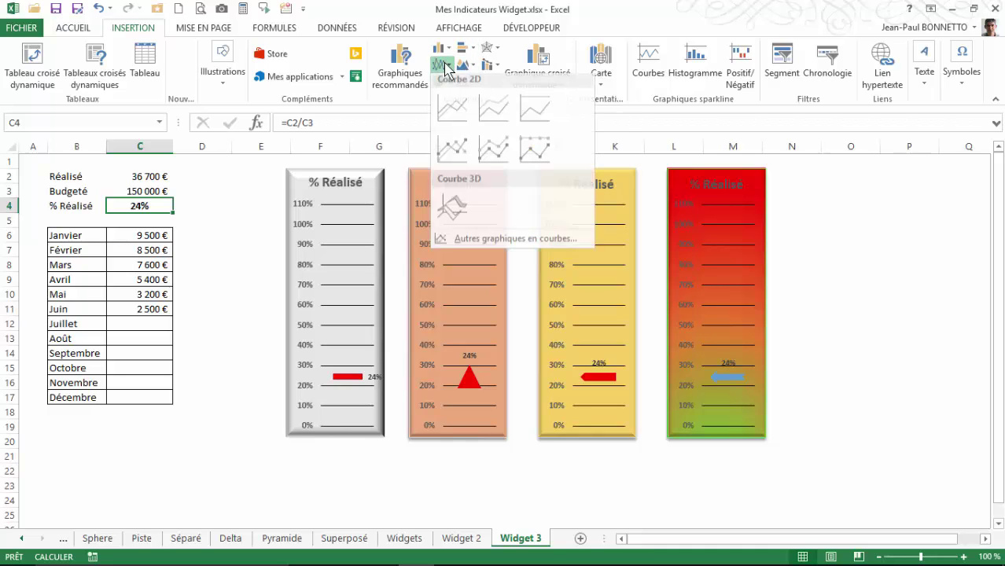
pyautogui.click(500, 161)
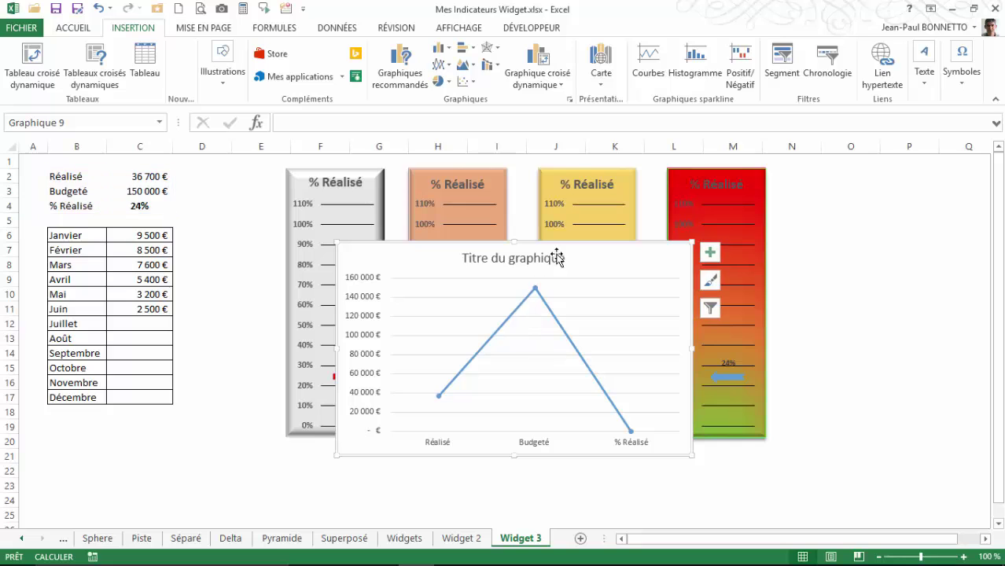
pyautogui.moveTo(567, 248)
pyautogui.mouseDown()
pyautogui.moveTo(598, 267)
pyautogui.moveTo(554, 177)
pyautogui.moveTo(545, 224)
pyautogui.moveTo(525, 232)
pyautogui.mouseUp()
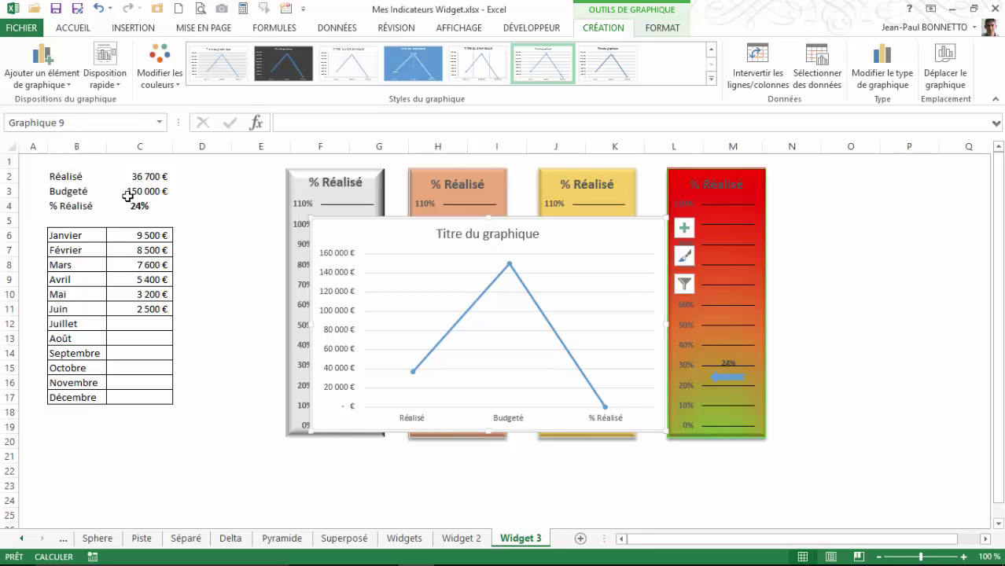
# Step: Edit the chart's Série1 so its values come only from cell C4 of the Widget 3 sheet
pyautogui.click(826, 74)
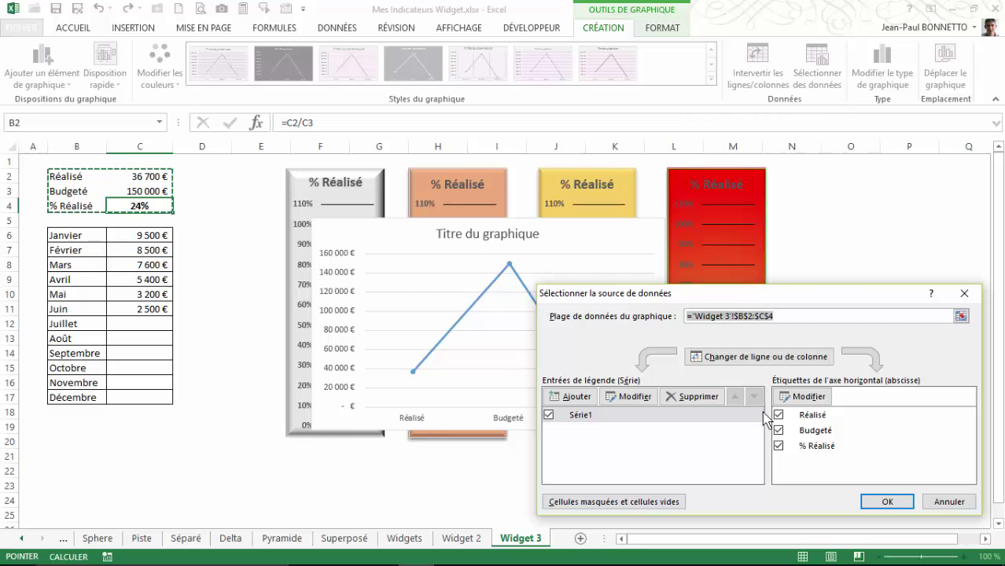
pyautogui.click(633, 397)
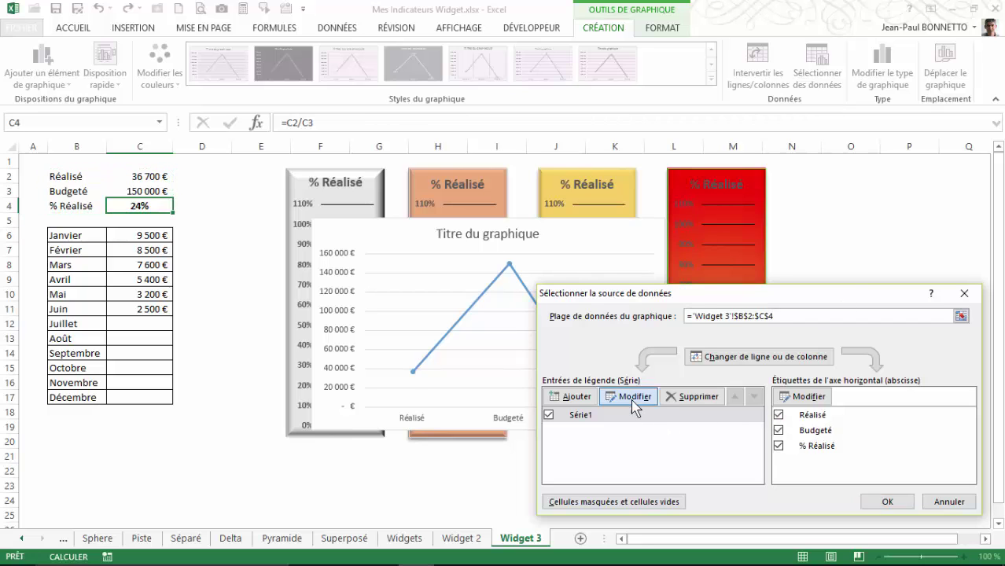
pyautogui.click(781, 420)
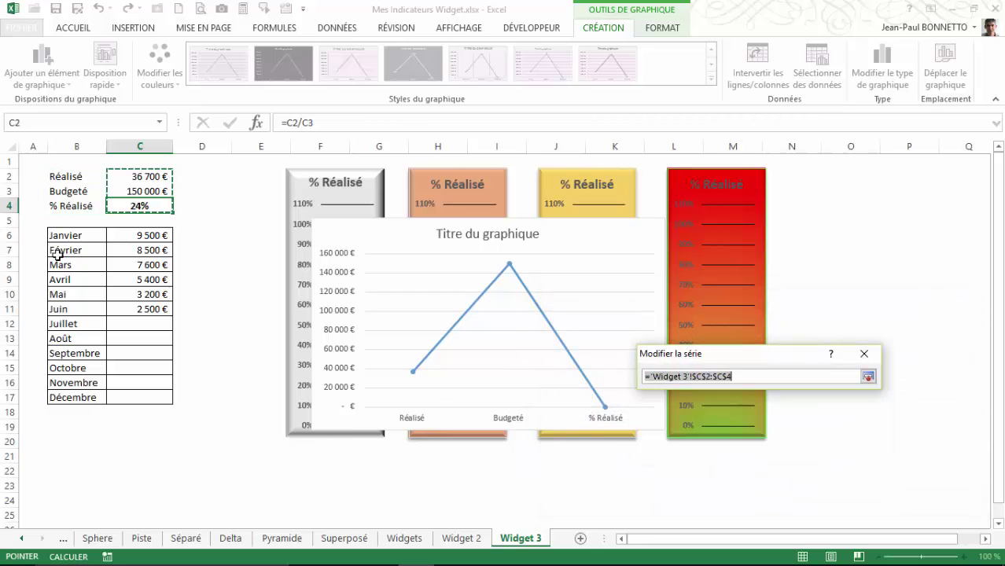
pyautogui.click(140, 206)
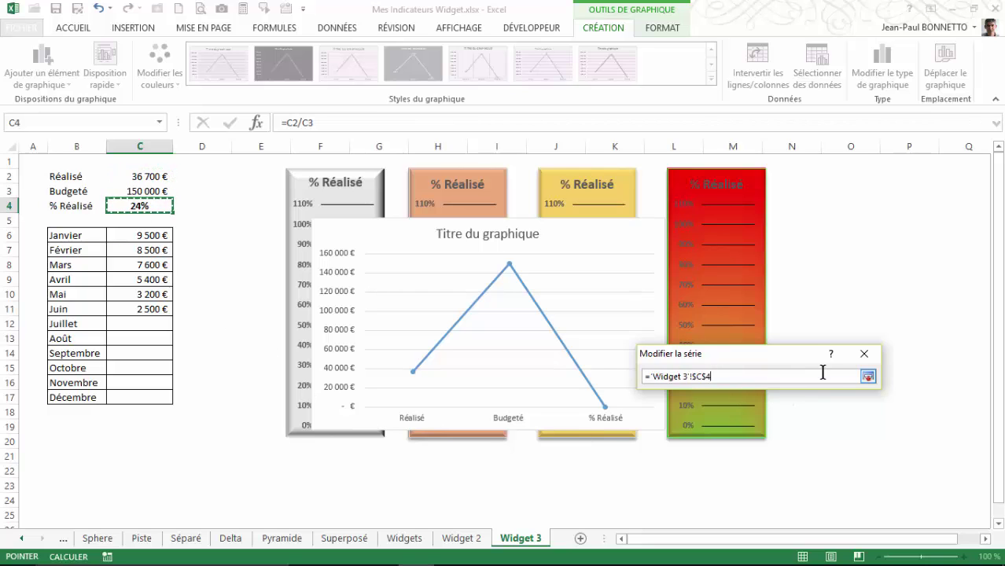
pyautogui.click(868, 377)
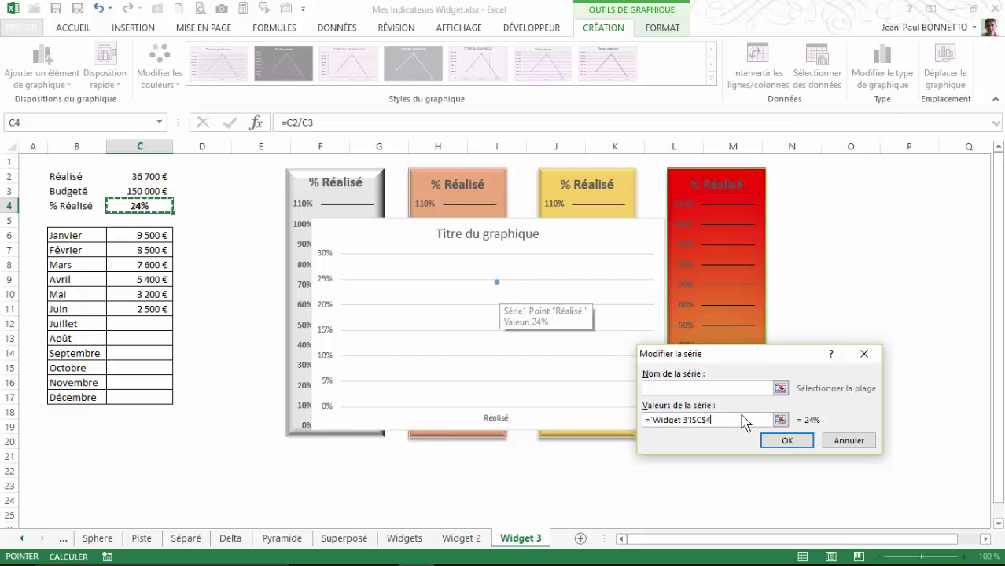
pyautogui.click(788, 440)
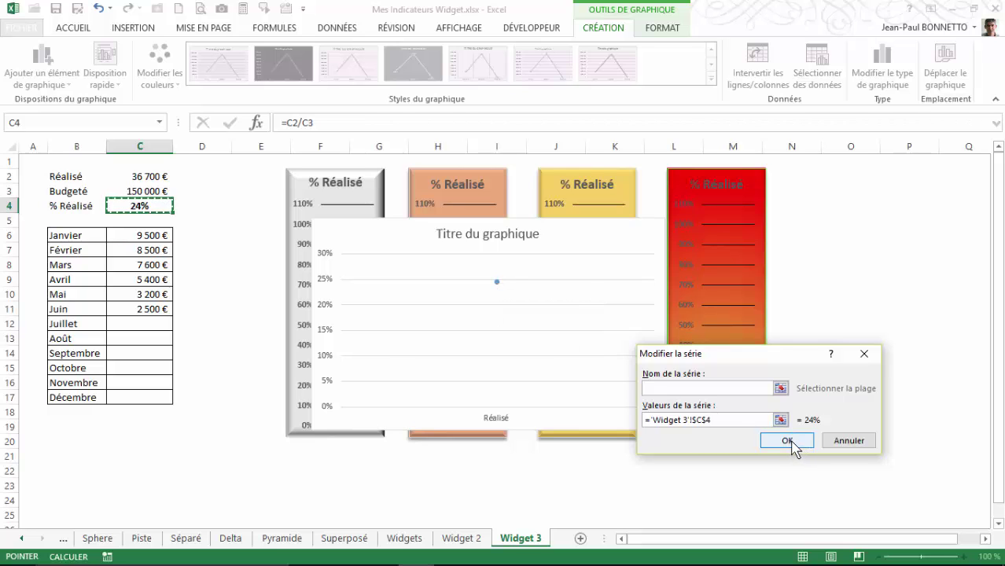
# Step: Set the chart's horizontal axis label range to cell B4 and apply the new data source
pyautogui.click(802, 400)
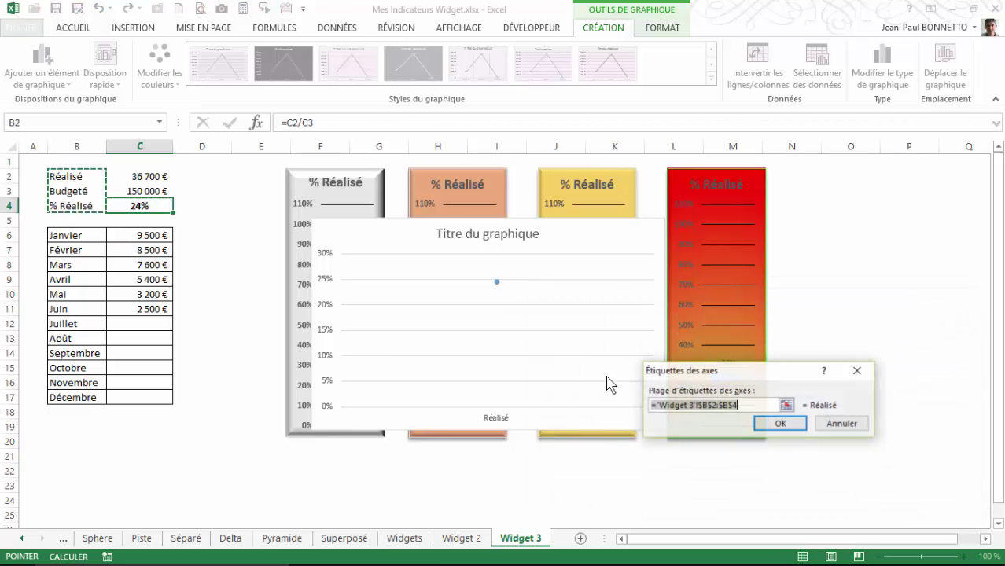
pyautogui.click(787, 406)
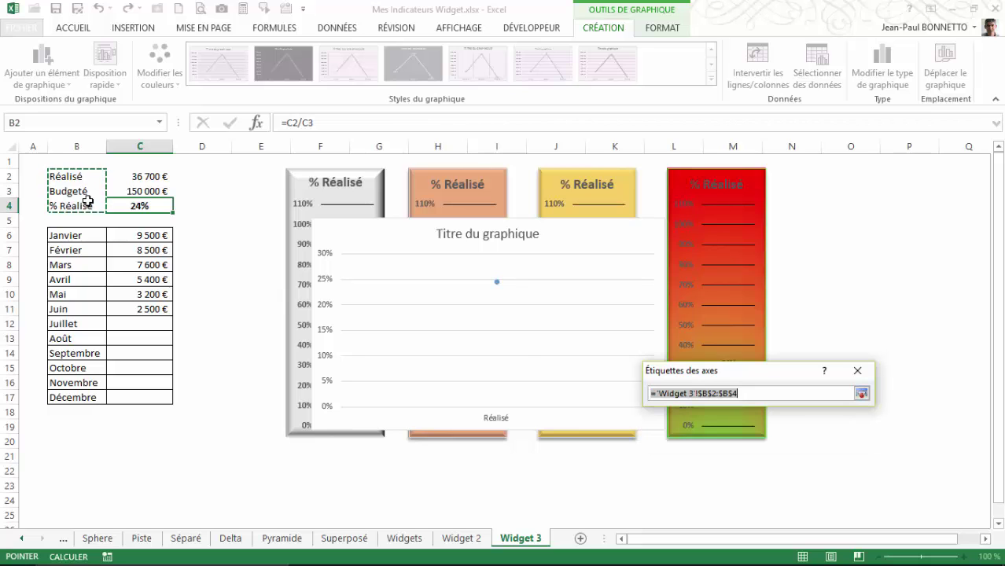
pyautogui.click(79, 206)
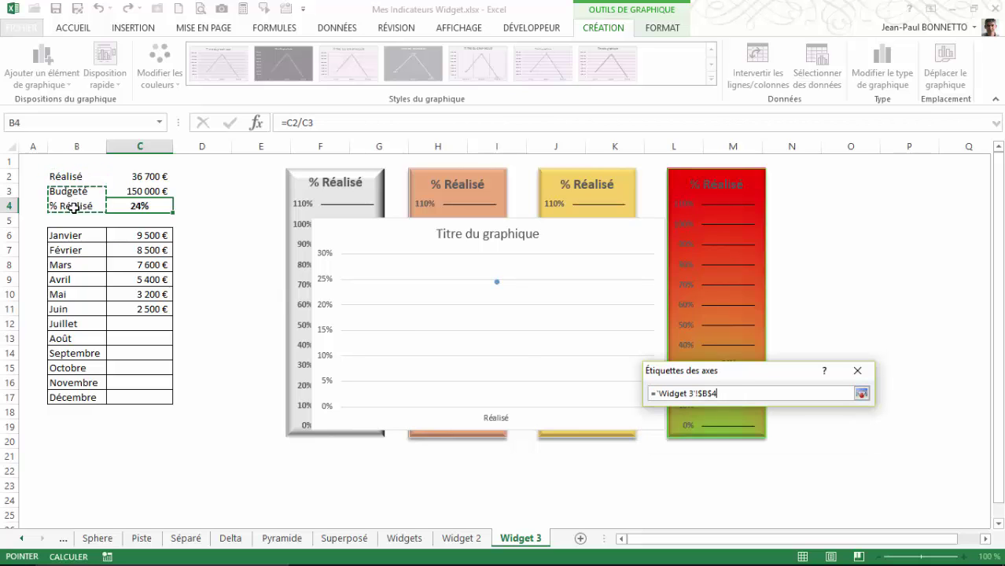
pyautogui.click(862, 393)
pyautogui.click(767, 422)
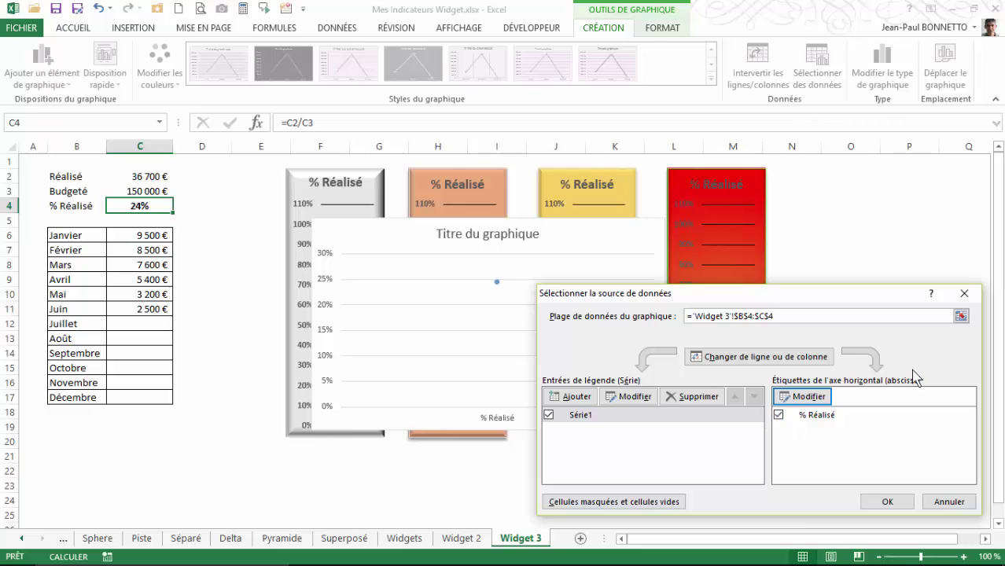
pyautogui.click(907, 501)
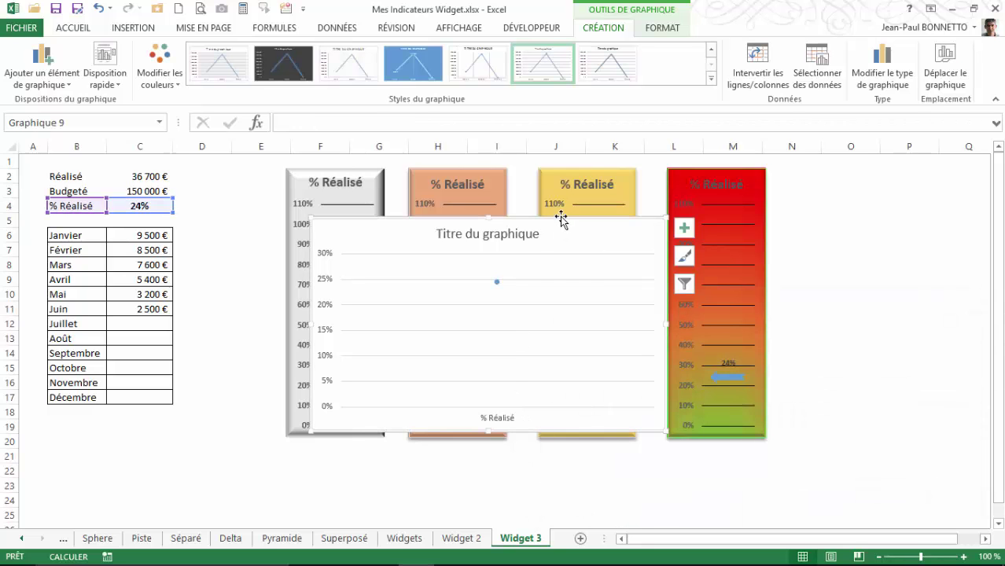
# Step: Move the new chart closer to the month table and narrow it to a little over half its width
pyautogui.moveTo(556, 219); pyautogui.dragTo(469, 230)
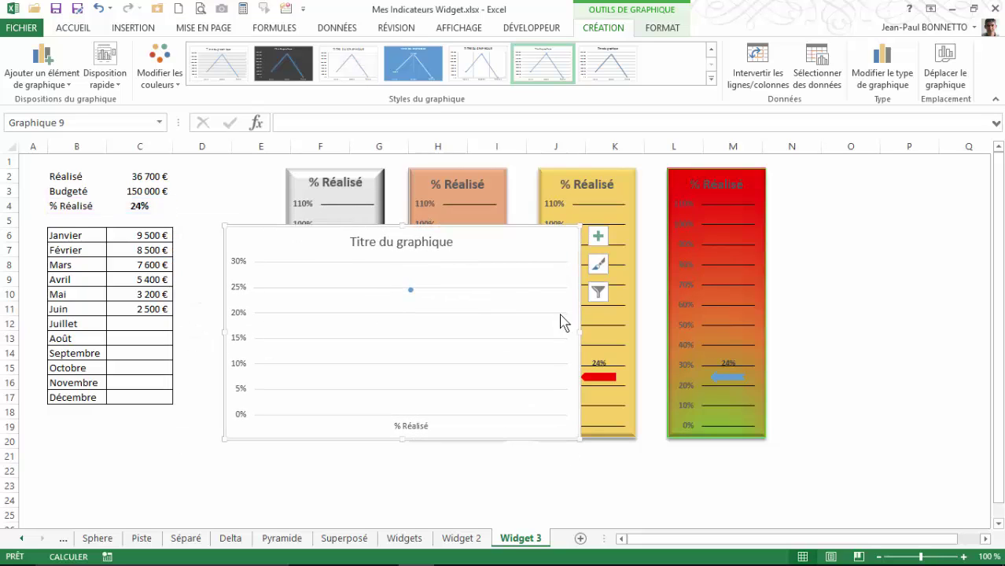
pyautogui.moveTo(580, 333); pyautogui.dragTo(434, 320)
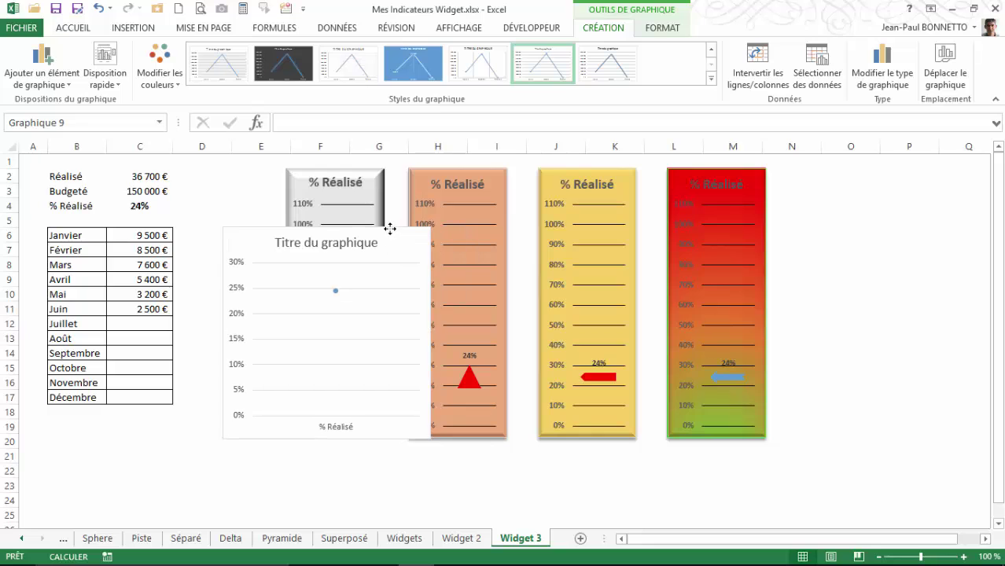
pyautogui.moveTo(341, 301); pyautogui.dragTo(345, 302)
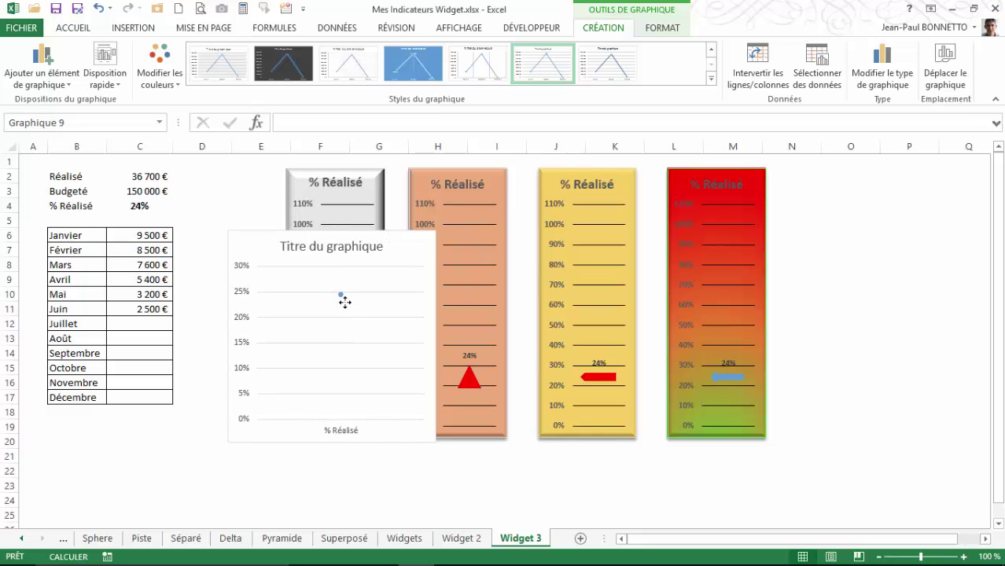
# Step: Link the new chart's title to the % Réalisé label in cell B4
pyautogui.click(346, 248)
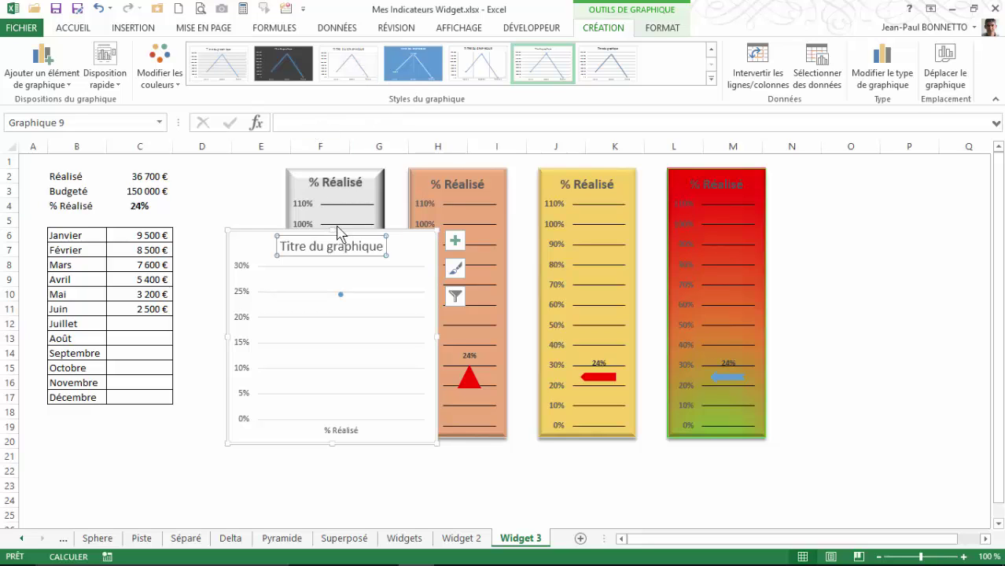
pyautogui.click(299, 122)
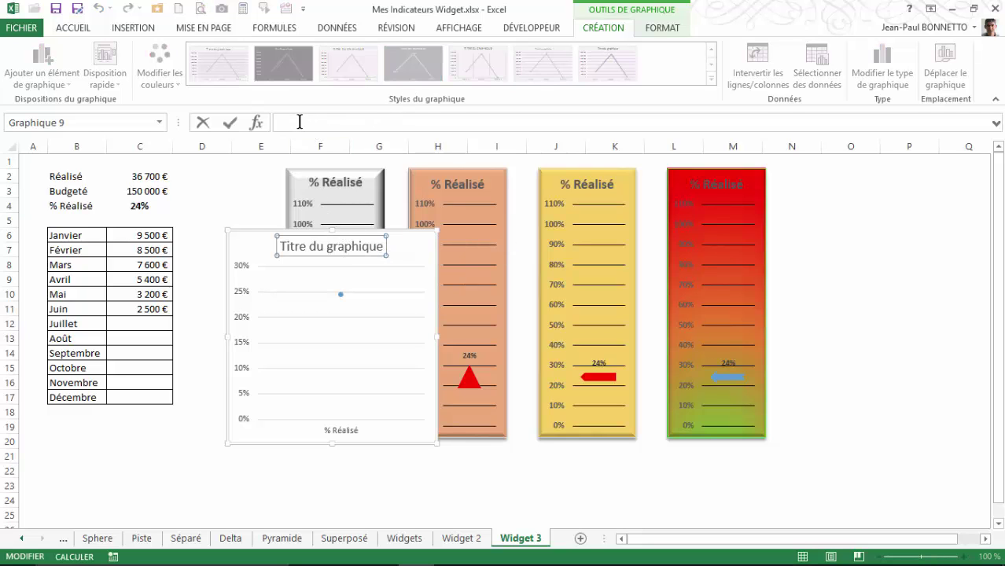
pyautogui.click(75, 206)
pyautogui.press('Return')
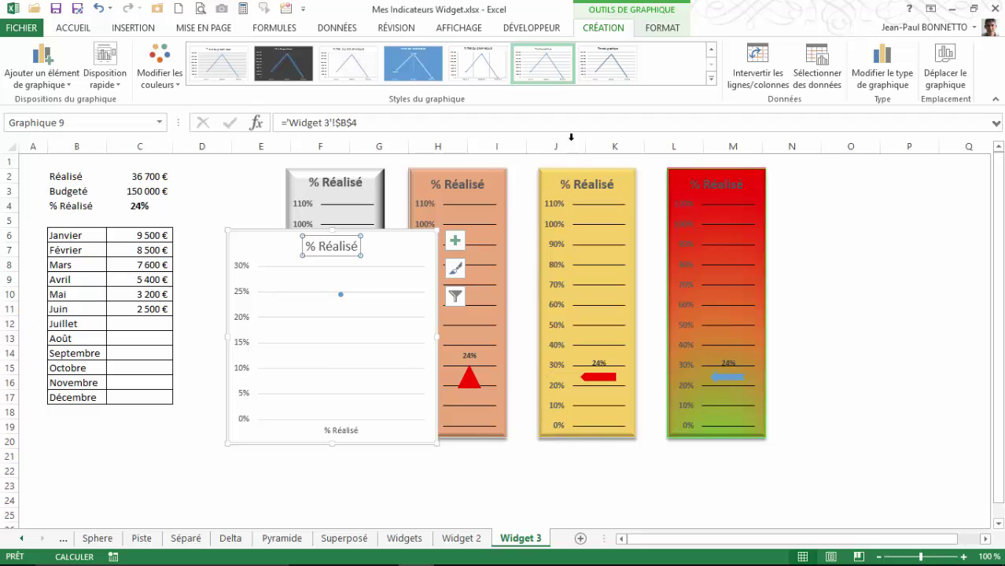
# Step: Set the maximum bound of the new chart's vertical axis to 1,1
pyautogui.click(243, 300)
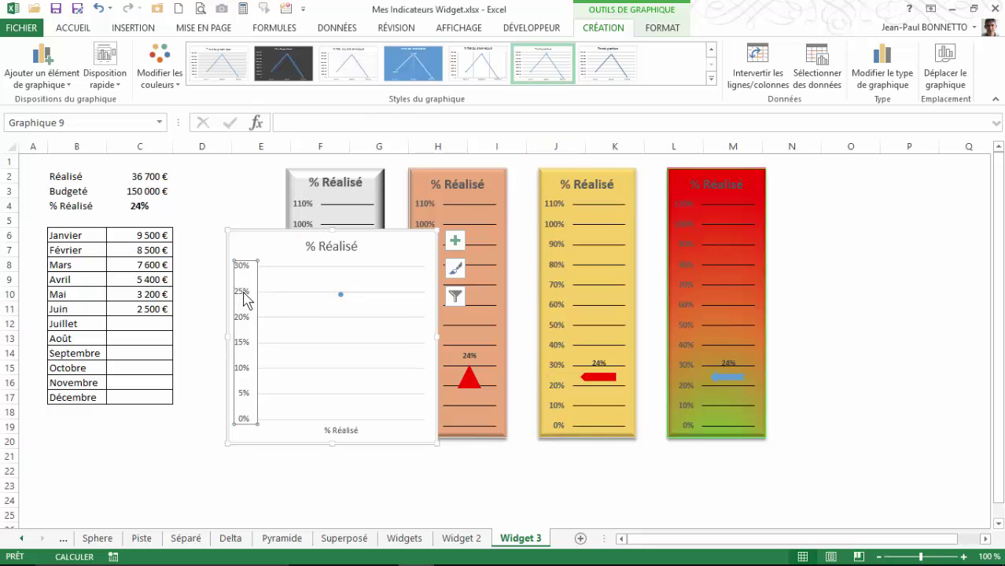
pyautogui.doubleClick(246, 299)
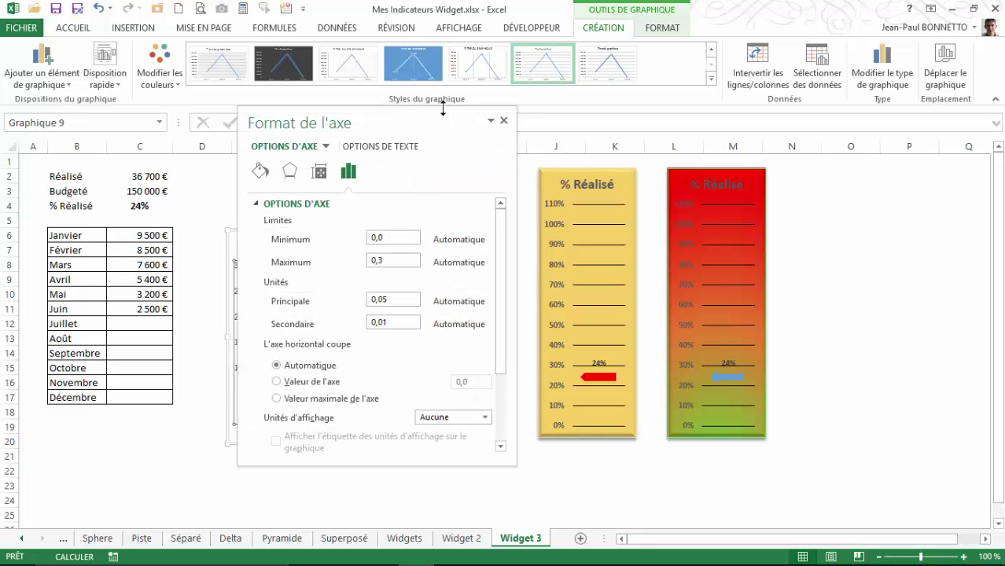
pyautogui.moveTo(449, 124); pyautogui.dragTo(686, 136)
pyautogui.click(628, 276)
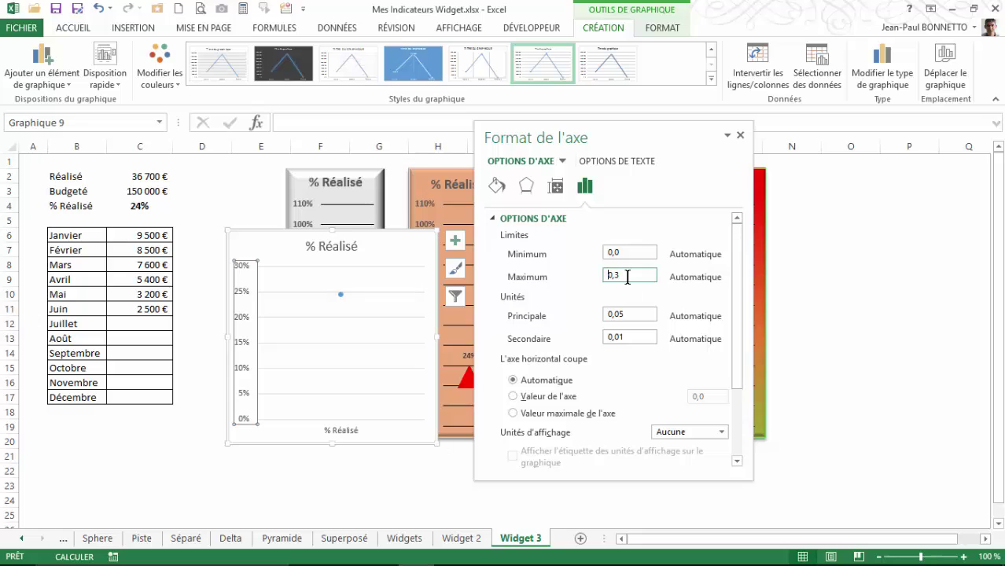
pyautogui.doubleClick(603, 275)
pyautogui.write('1,1')
pyautogui.moveTo(626, 139); pyautogui.dragTo(784, 146)
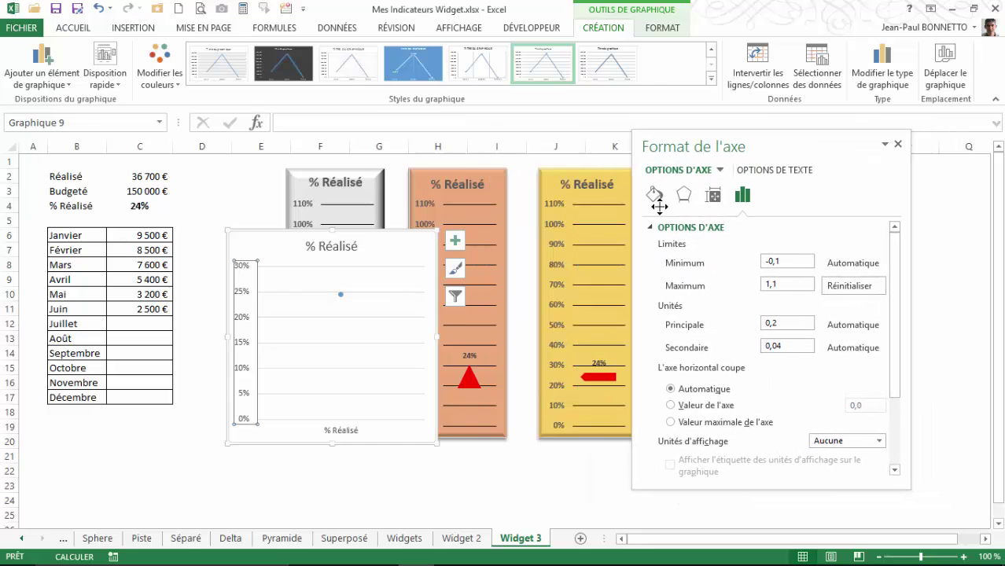
# Step: Set the vertical axis's major unit to 0,1 and close the axis formatting options
pyautogui.click(785, 321)
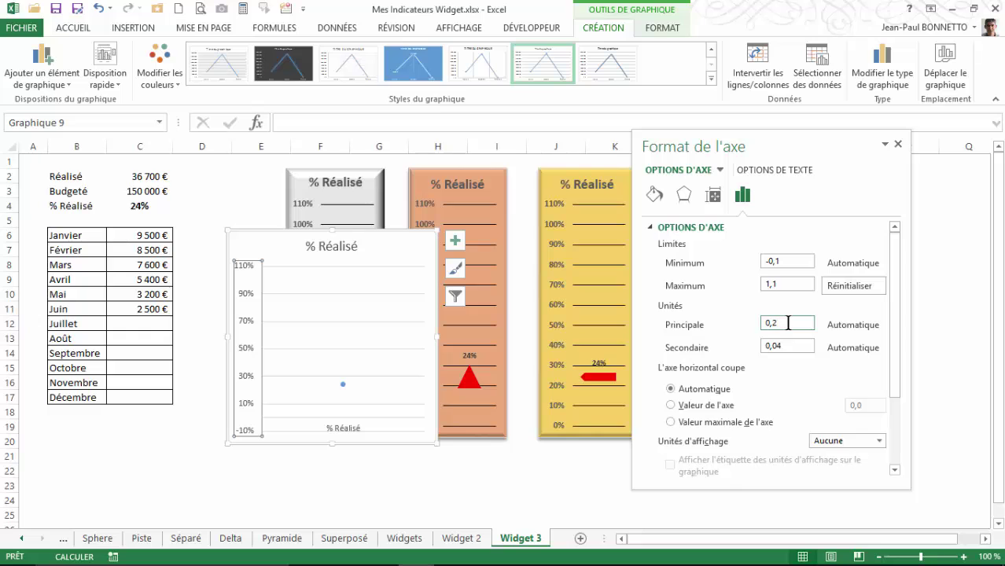
pyautogui.write('0,1')
pyautogui.click(885, 144)
pyautogui.click(899, 144)
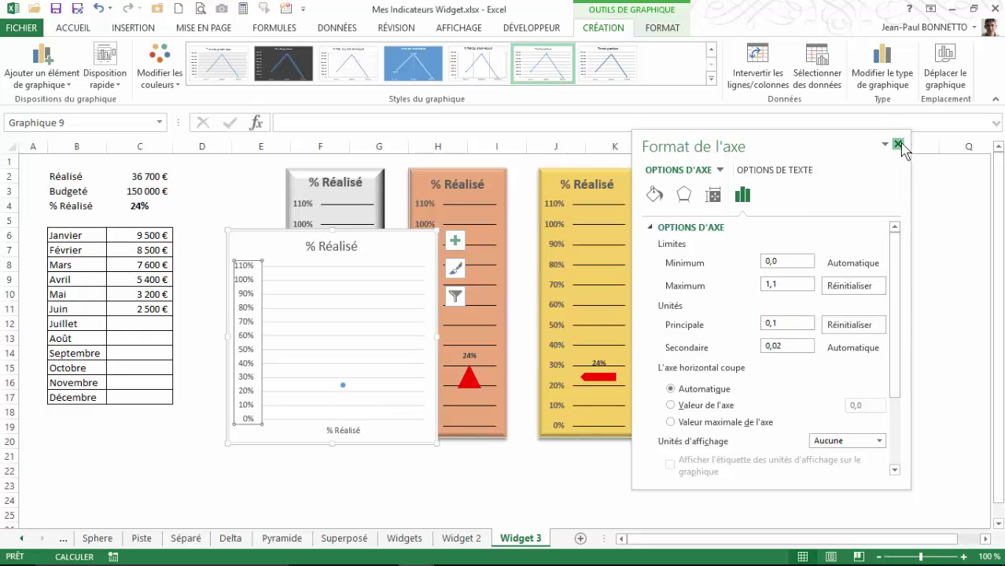
pyautogui.click(898, 144)
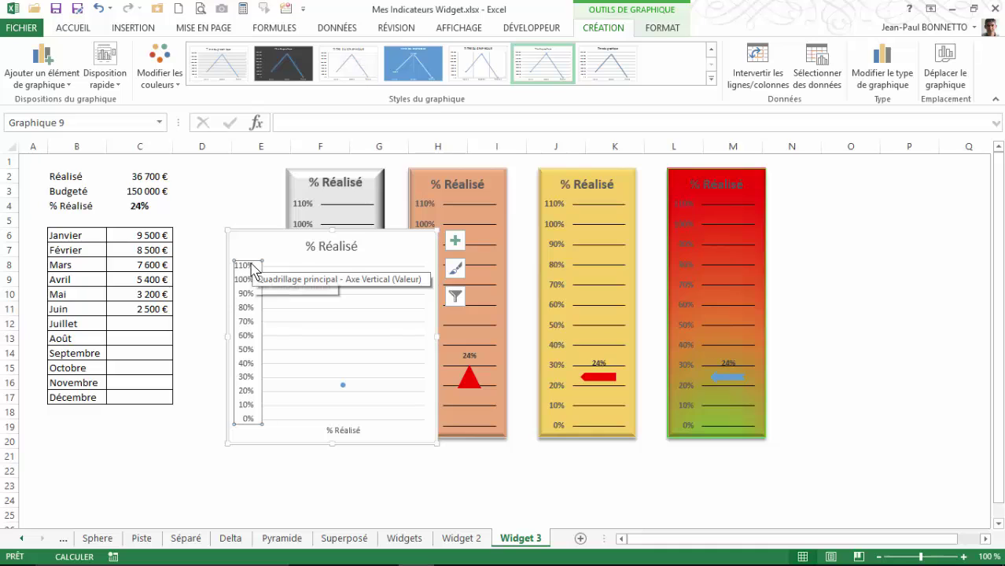
# Step: Narrow the new chart's plot area to a little over half its width and shrink the chart's outer frame to follow
pyautogui.click(423, 334)
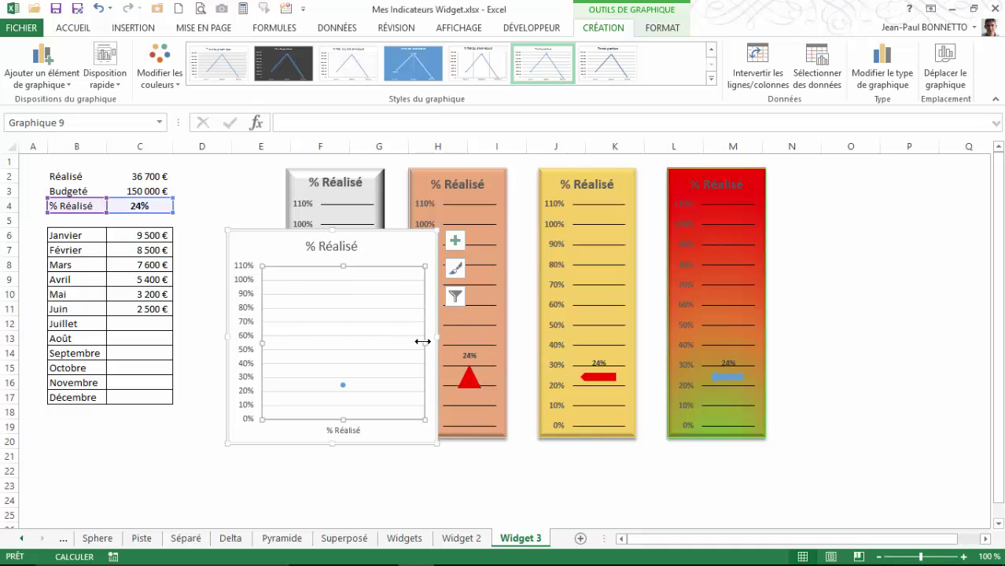
pyautogui.moveTo(423, 341); pyautogui.dragTo(366, 344)
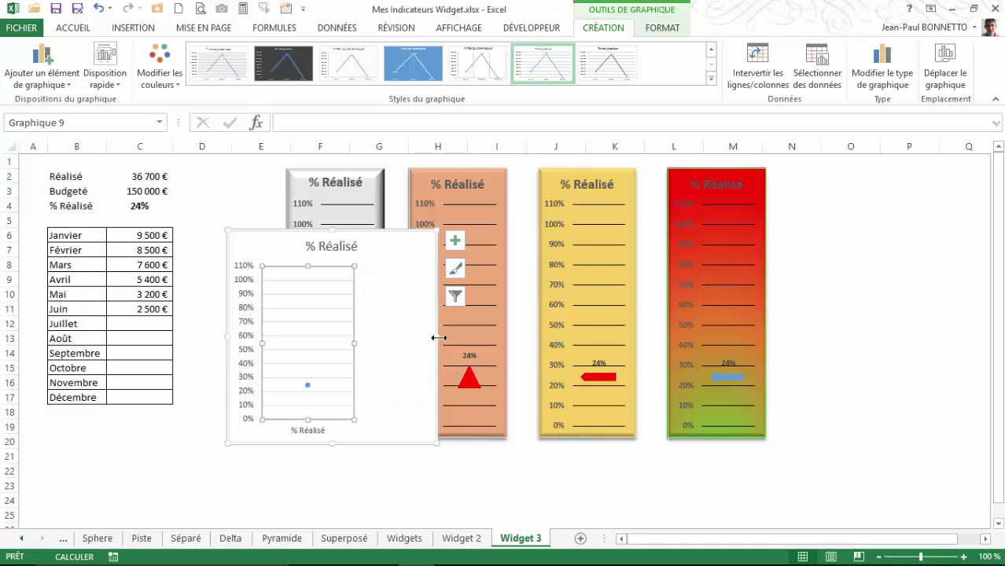
pyautogui.moveTo(439, 338); pyautogui.dragTo(382, 339)
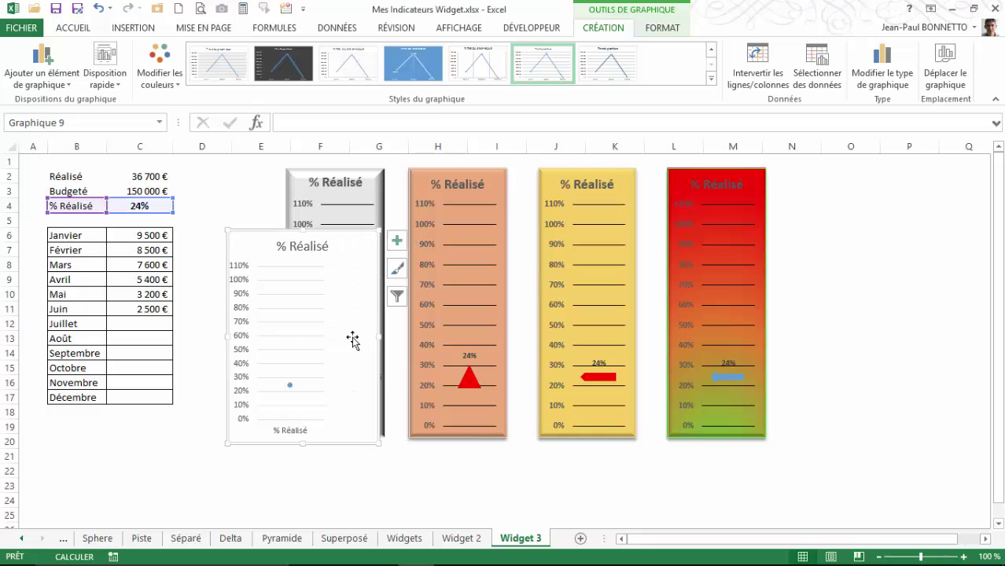
# Step: Slim the chart further, place it beside the red-green gauge in columns N to P, and stretch it down to row 20
pyautogui.click(325, 337)
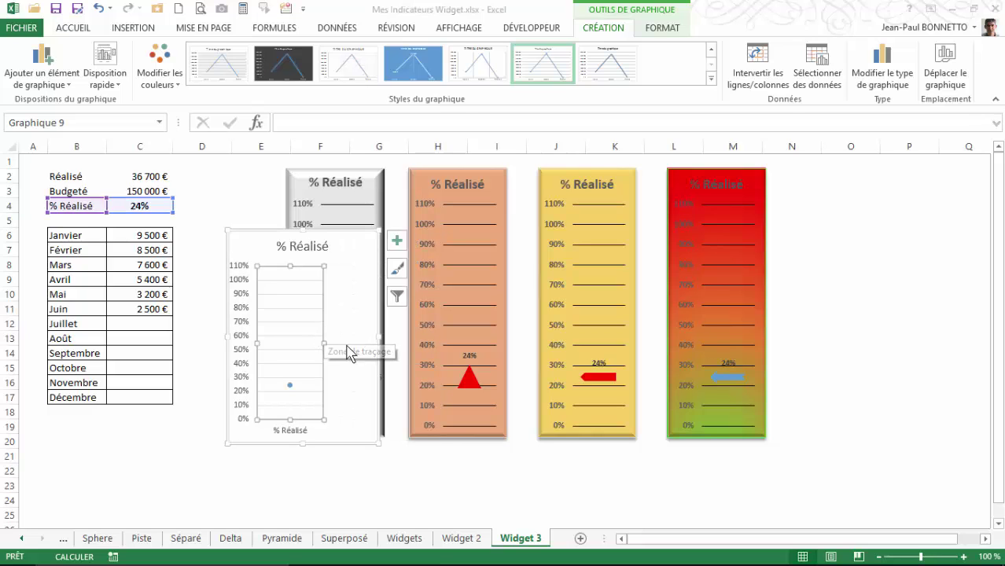
pyautogui.moveTo(322, 343); pyautogui.dragTo(881, 169)
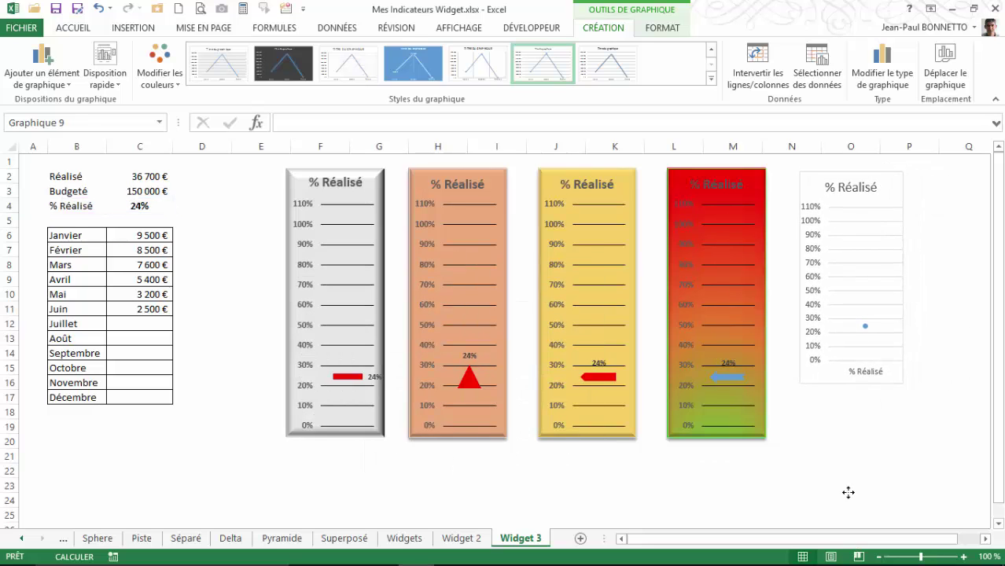
pyautogui.moveTo(852, 400); pyautogui.dragTo(848, 442)
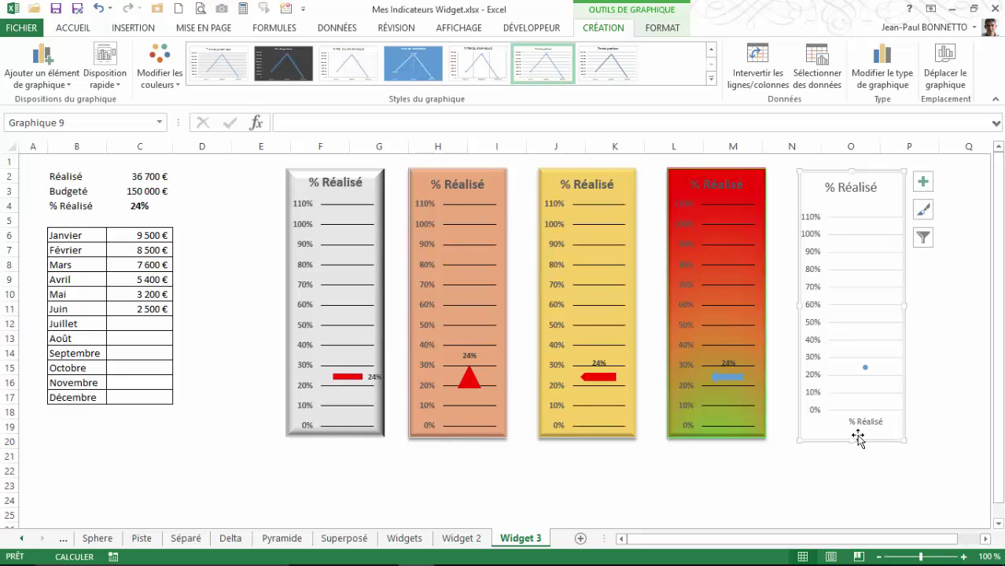
# Step: Delete the new chart's horizontal axis and extend the plot area downward and upward to fill the freed height
pyautogui.click(865, 423)
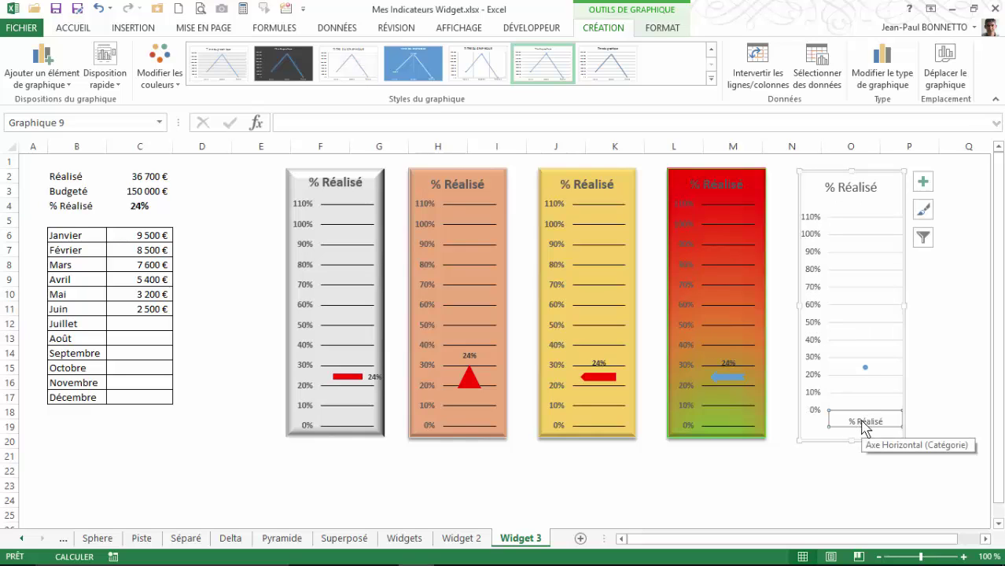
pyautogui.press('Delete')
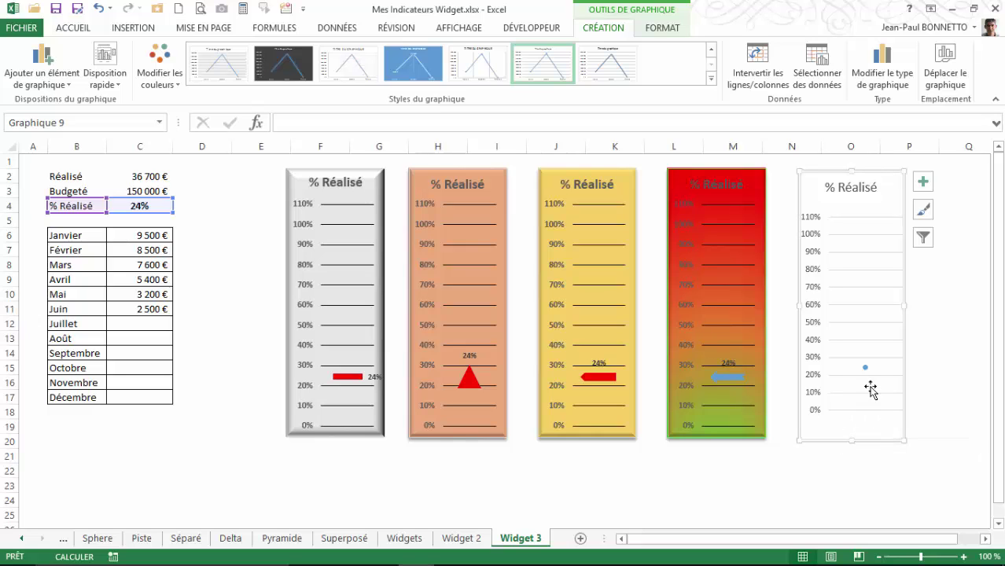
pyautogui.click(877, 407)
pyautogui.moveTo(866, 411); pyautogui.dragTo(865, 430)
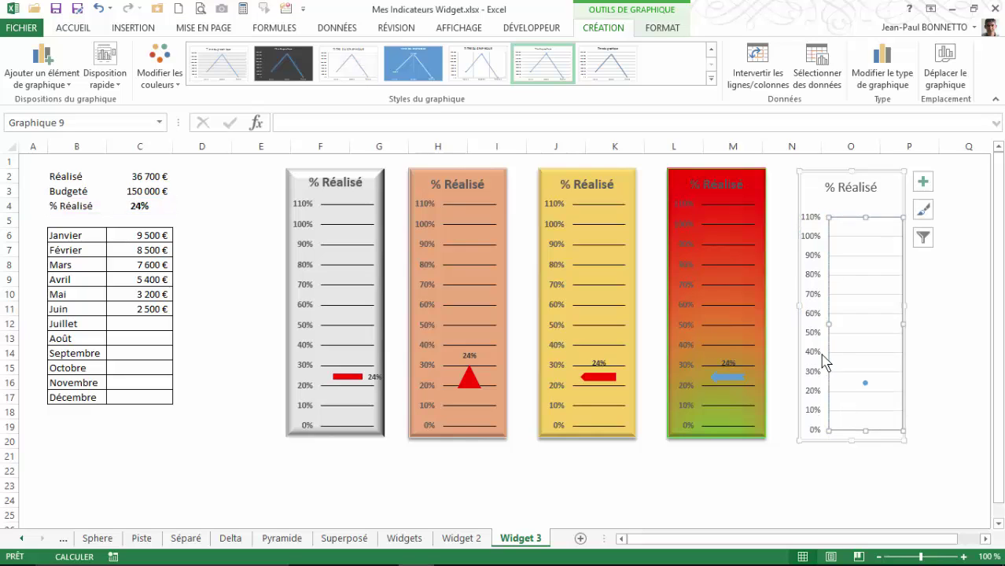
pyautogui.moveTo(865, 215); pyautogui.dragTo(865, 207)
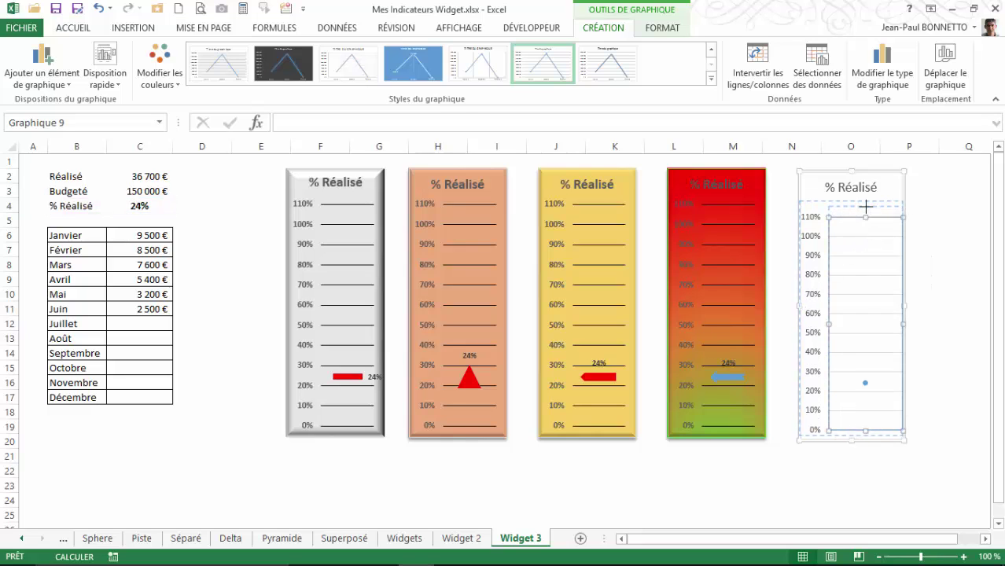
# Step: Make the percentage labels of the new chart's vertical axis bold
pyautogui.click(812, 236)
pyautogui.click(85, 28)
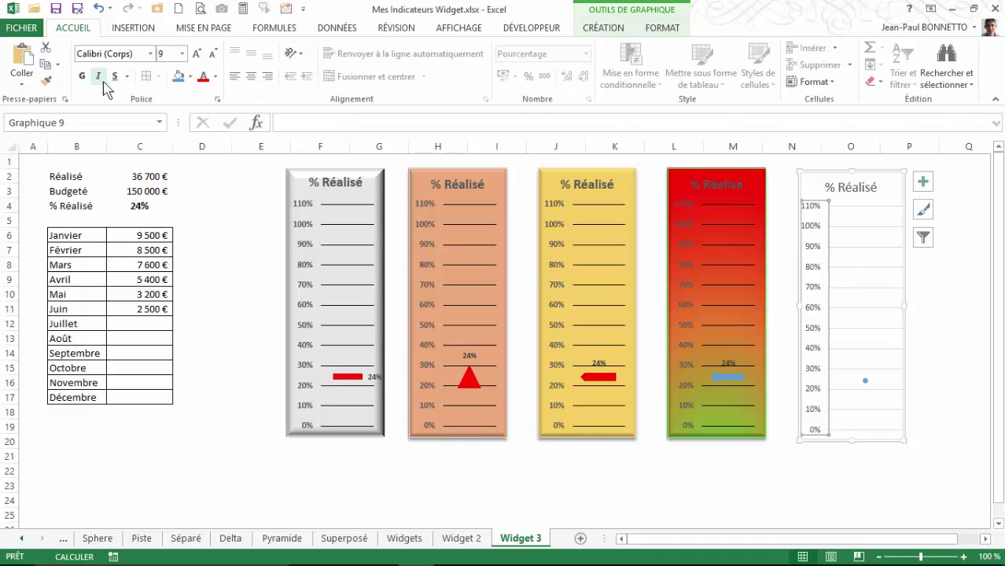
pyautogui.click(82, 75)
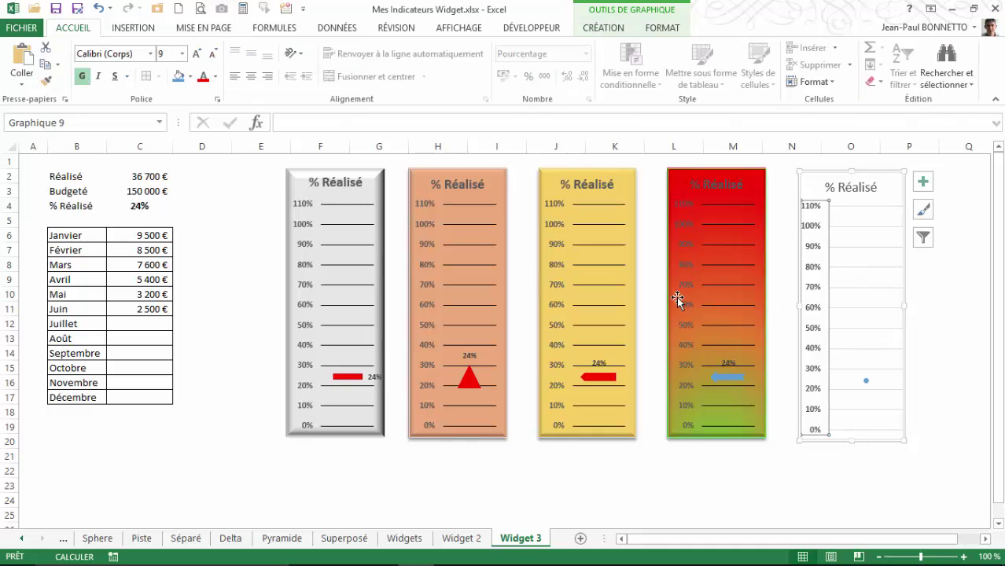
# Step: Apply the thick black preset line style to the new chart's major horizontal gridlines
pyautogui.click(866, 382)
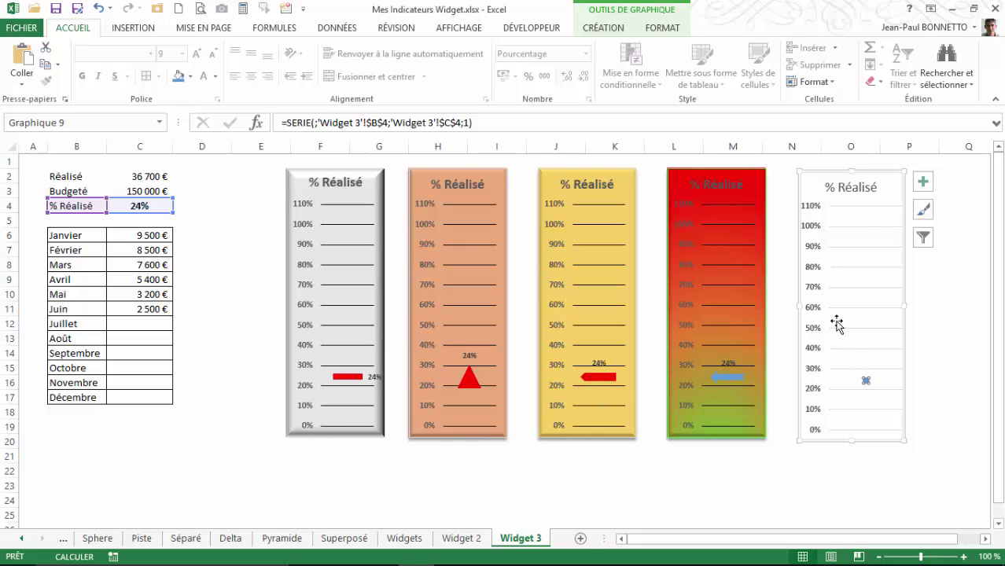
pyautogui.click(870, 267)
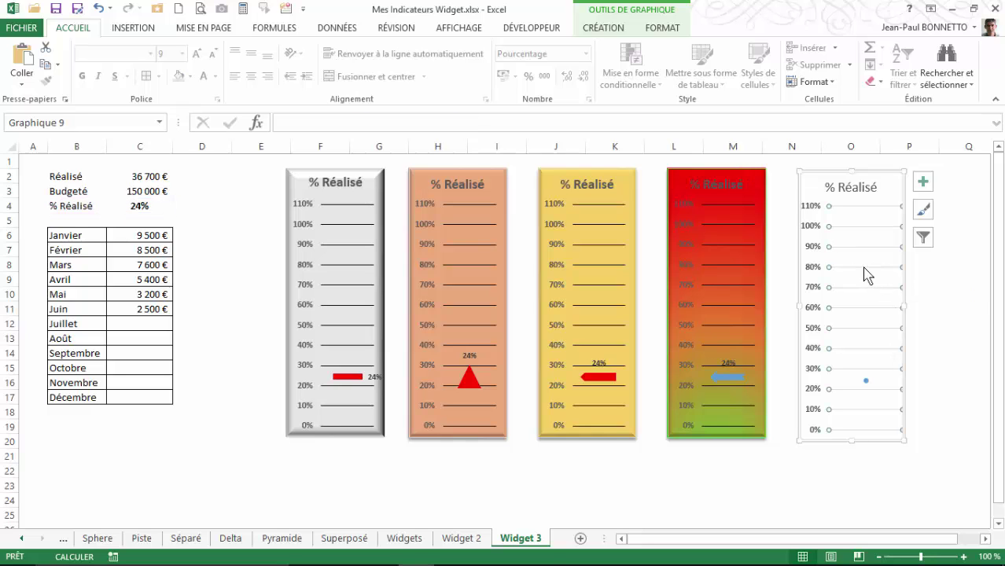
pyautogui.click(662, 27)
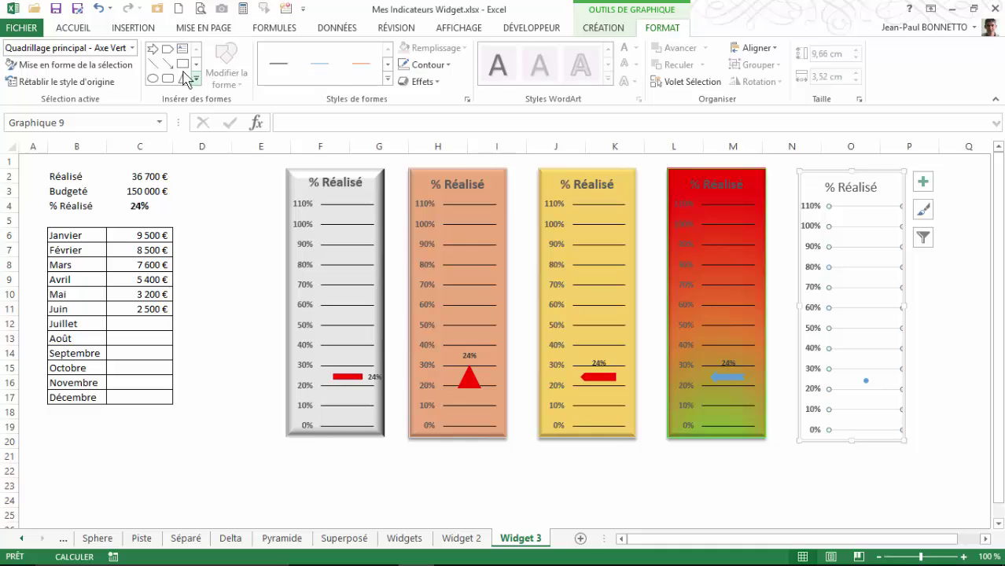
pyautogui.click(387, 78)
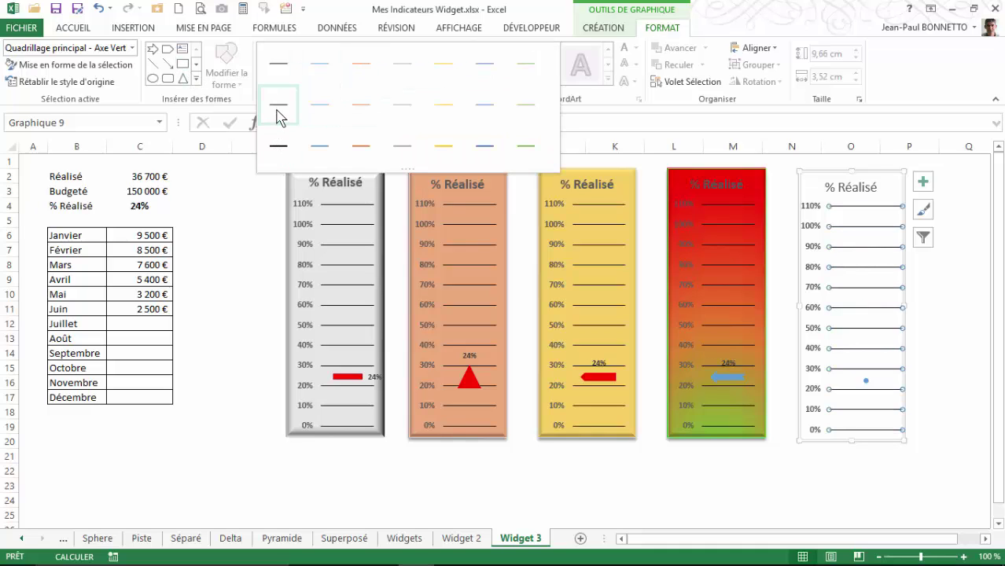
pyautogui.click(277, 151)
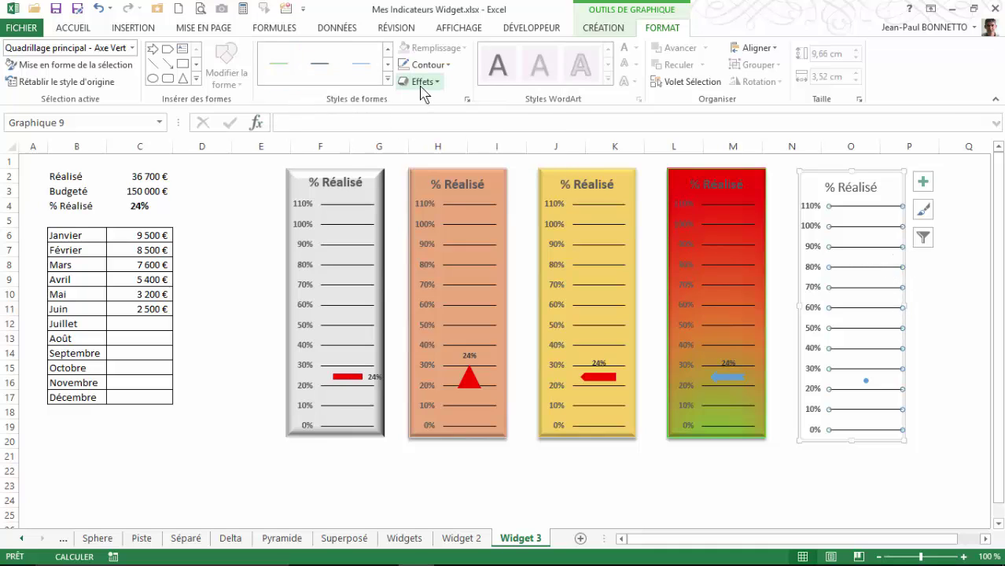
# Step: Narrow the plot area slightly from both sides so the gridlines stay clear of the chart edge and axis labels
pyautogui.click(898, 296)
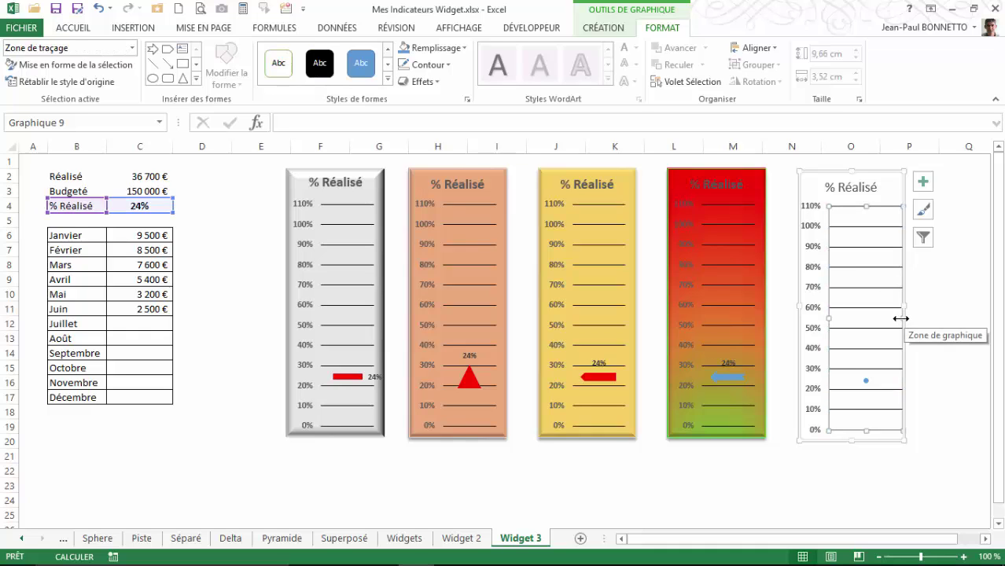
pyautogui.moveTo(901, 319); pyautogui.dragTo(892, 318)
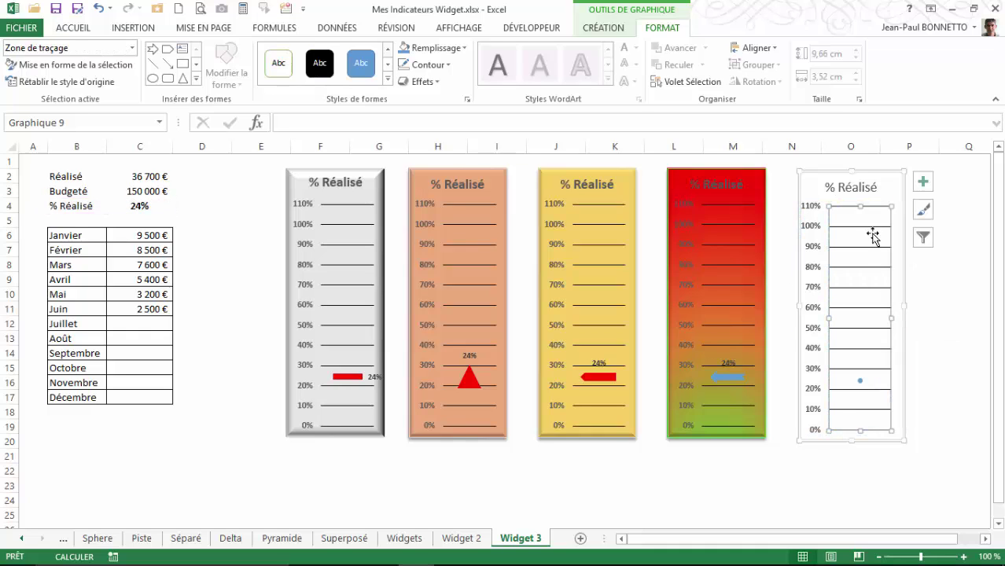
pyautogui.click(956, 265)
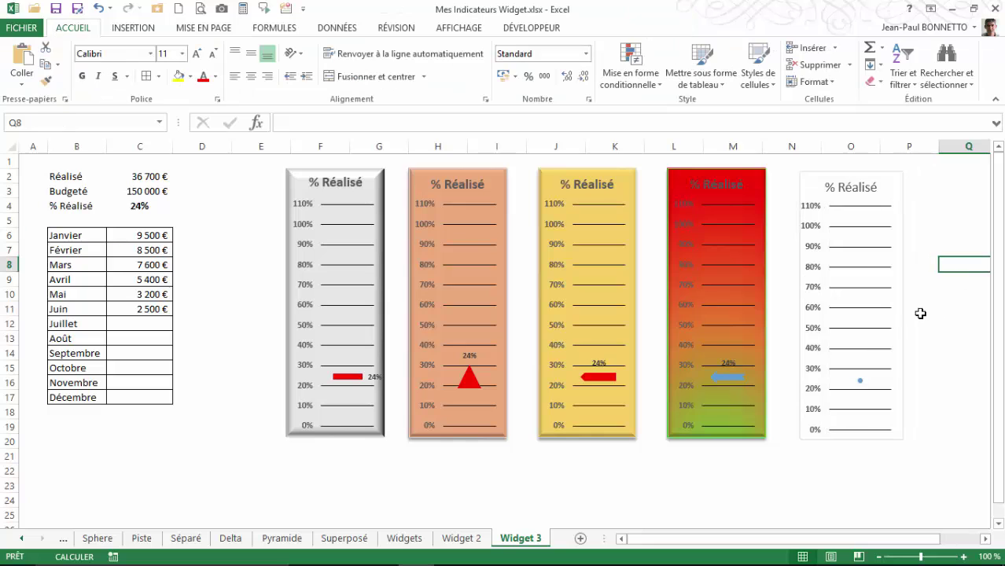
pyautogui.click(843, 266)
pyautogui.moveTo(831, 319); pyautogui.dragTo(835, 318)
pyautogui.moveTo(997, 316); pyautogui.dragTo(891, 411)
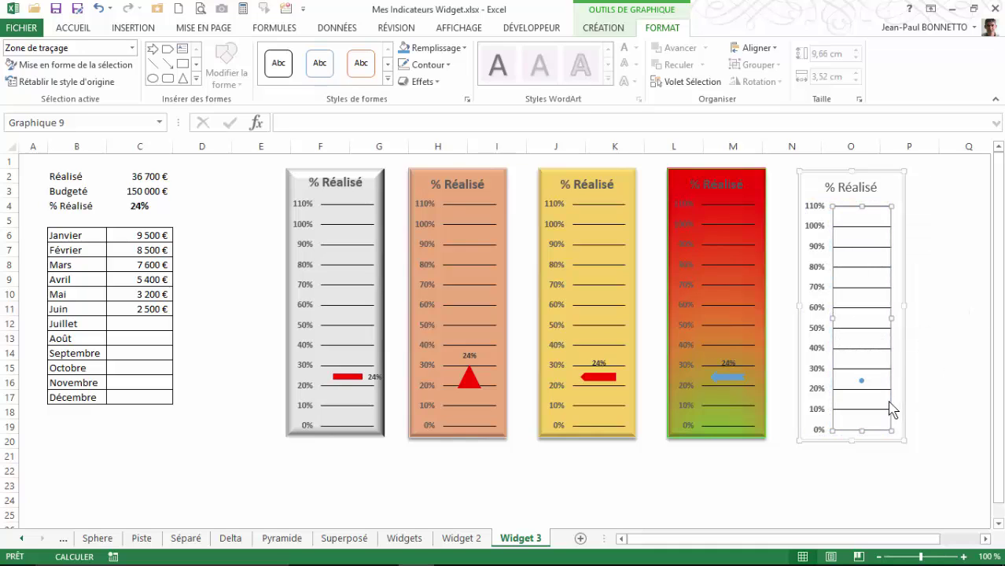
# Step: Change the new chart's data point marker to the built-in long dash shape with size 20
pyautogui.click(863, 383)
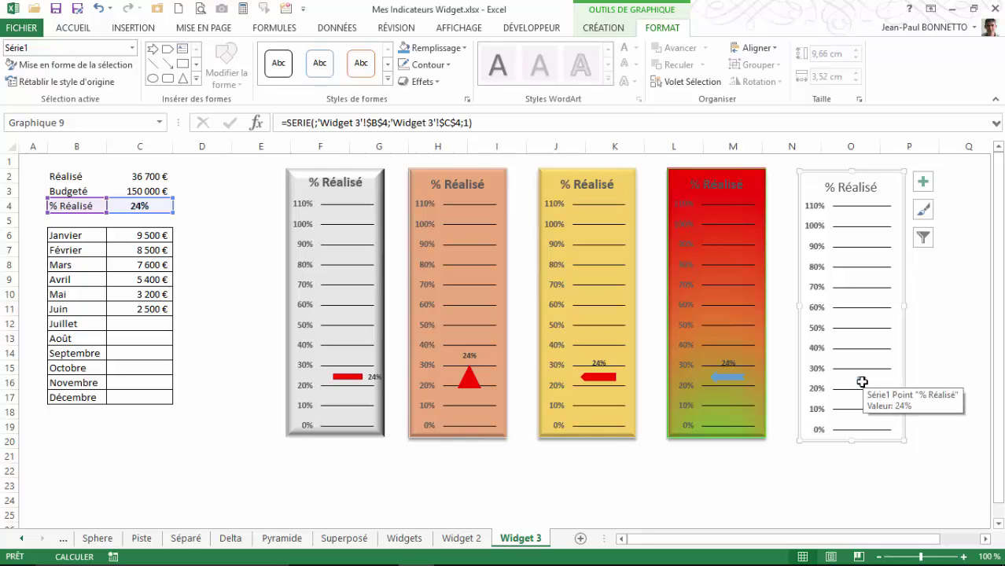
pyautogui.doubleClick(863, 383)
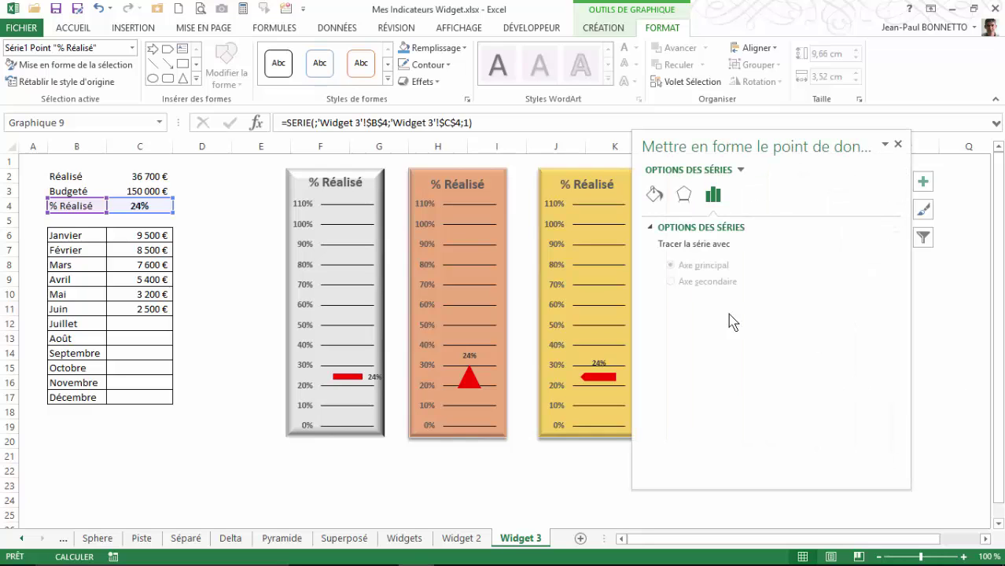
pyautogui.click(684, 194)
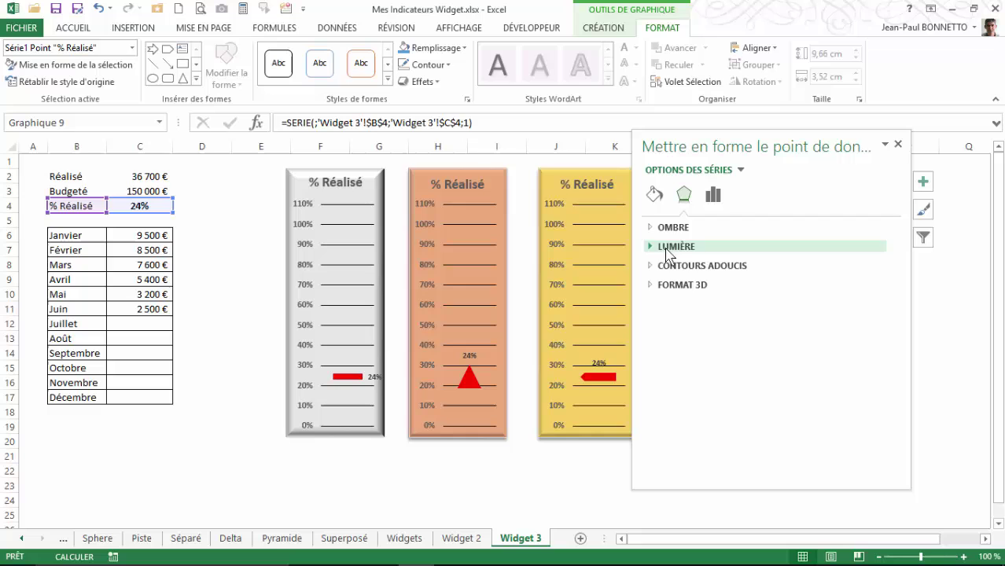
pyautogui.click(655, 194)
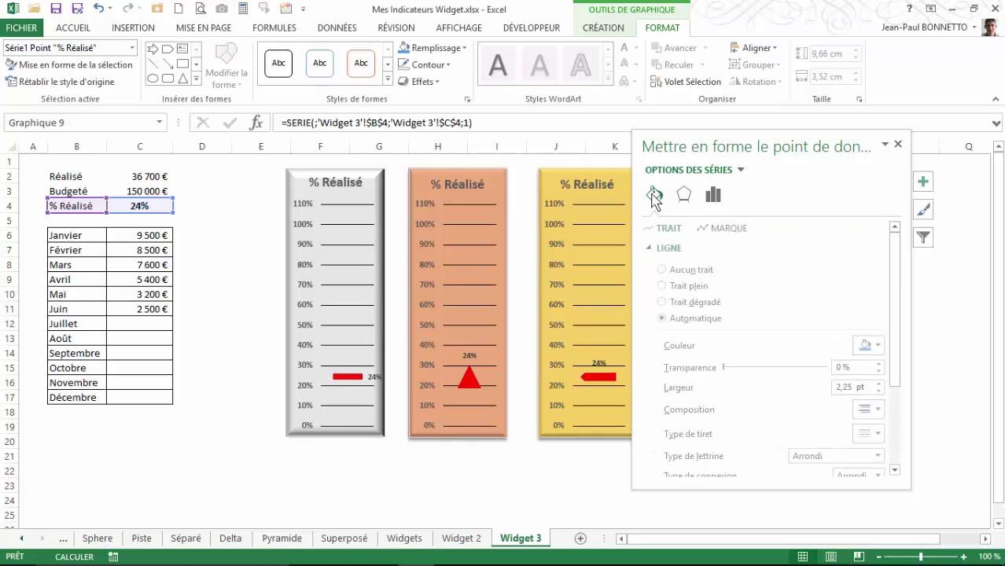
pyautogui.click(730, 228)
pyautogui.moveTo(811, 138); pyautogui.dragTo(605, 125)
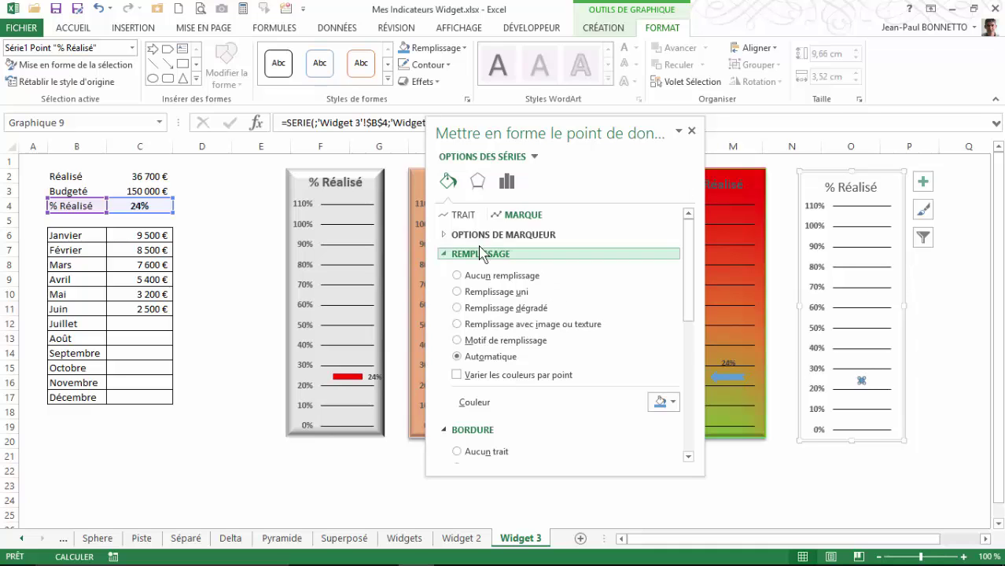
pyautogui.click(446, 236)
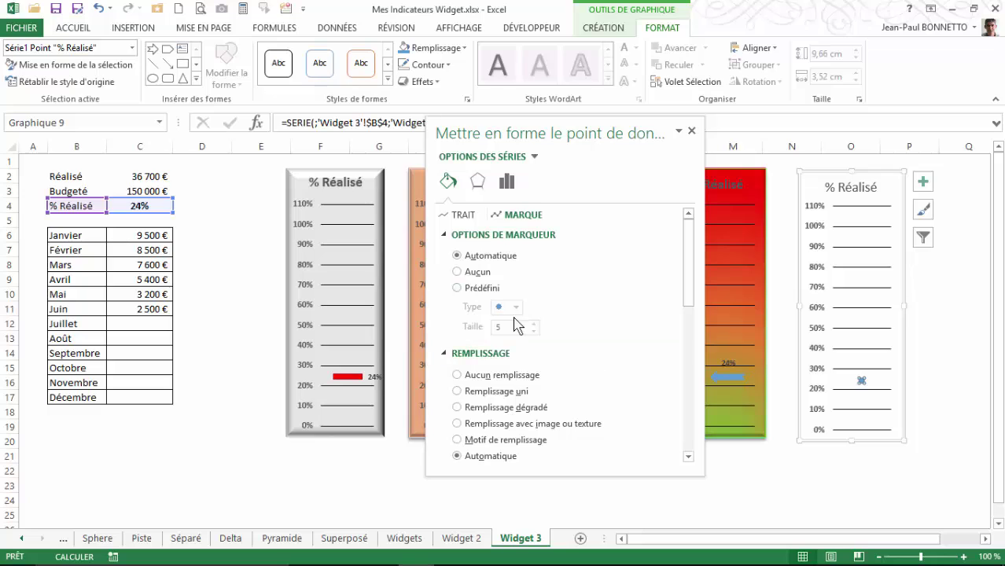
pyautogui.click(457, 288)
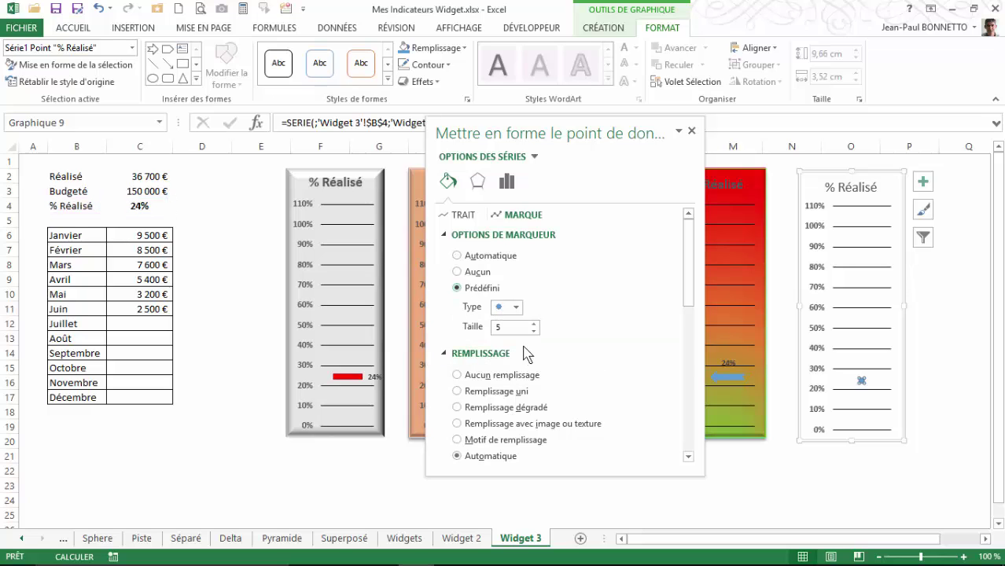
pyautogui.click(516, 308)
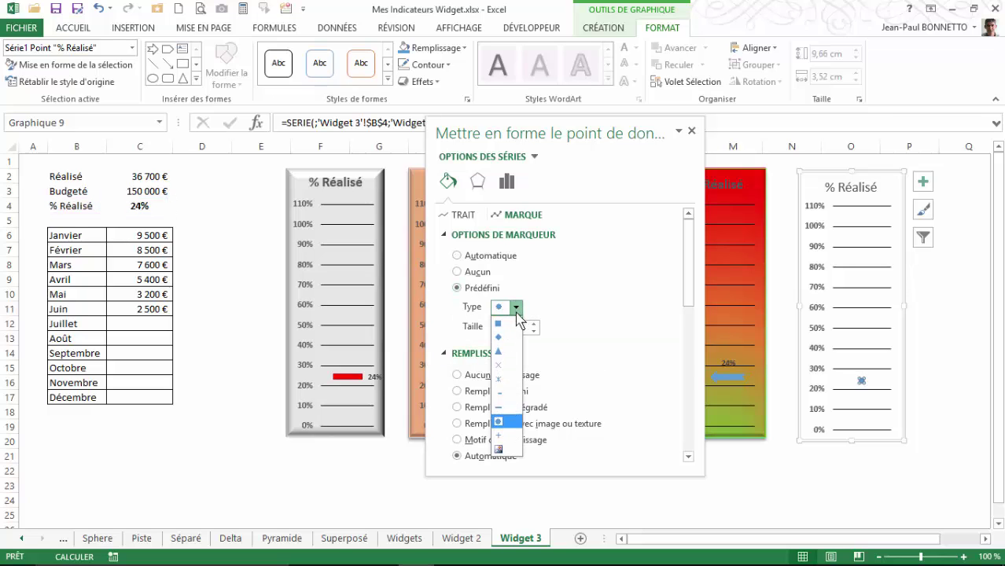
pyautogui.click(499, 408)
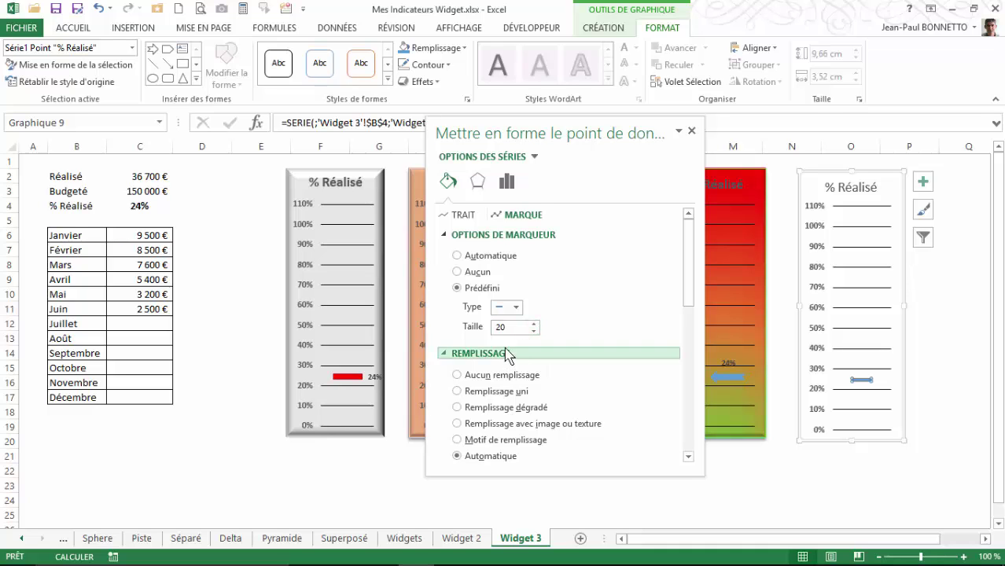
# Step: Fill the new chart's dash marker with solid red and remove its border line
pyautogui.moveTo(689, 293); pyautogui.dragTo(691, 345)
pyautogui.click(669, 351)
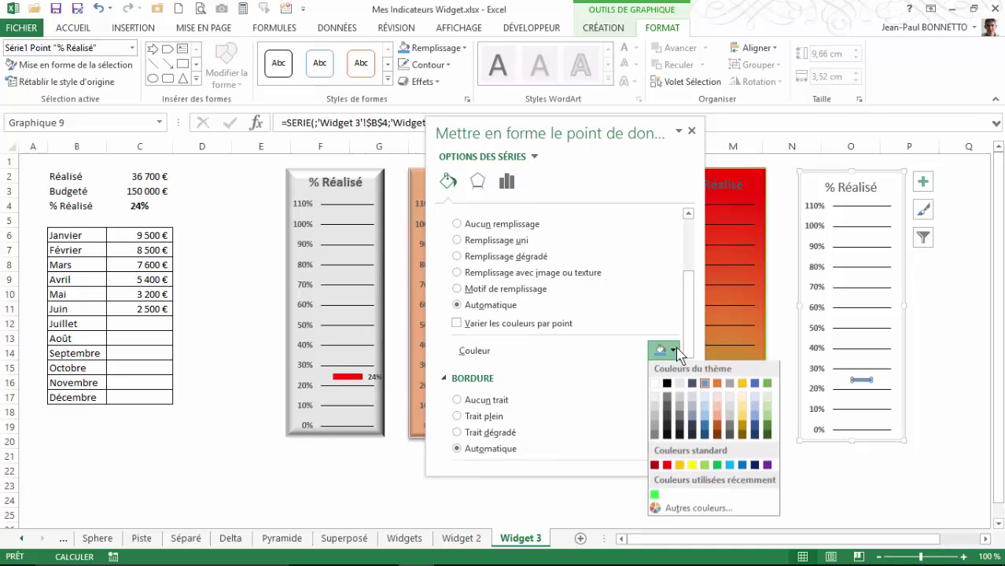
pyautogui.click(670, 464)
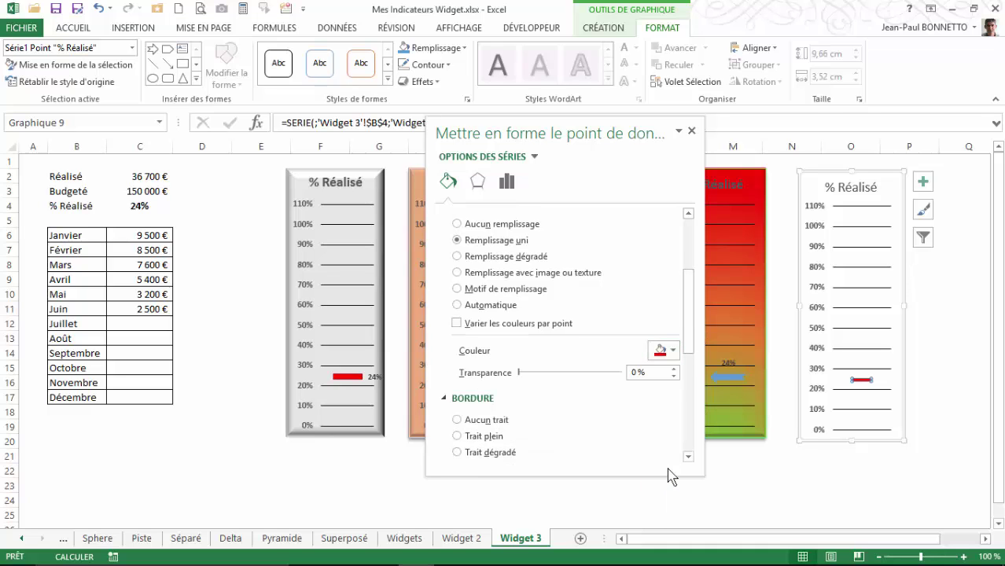
pyautogui.click(459, 420)
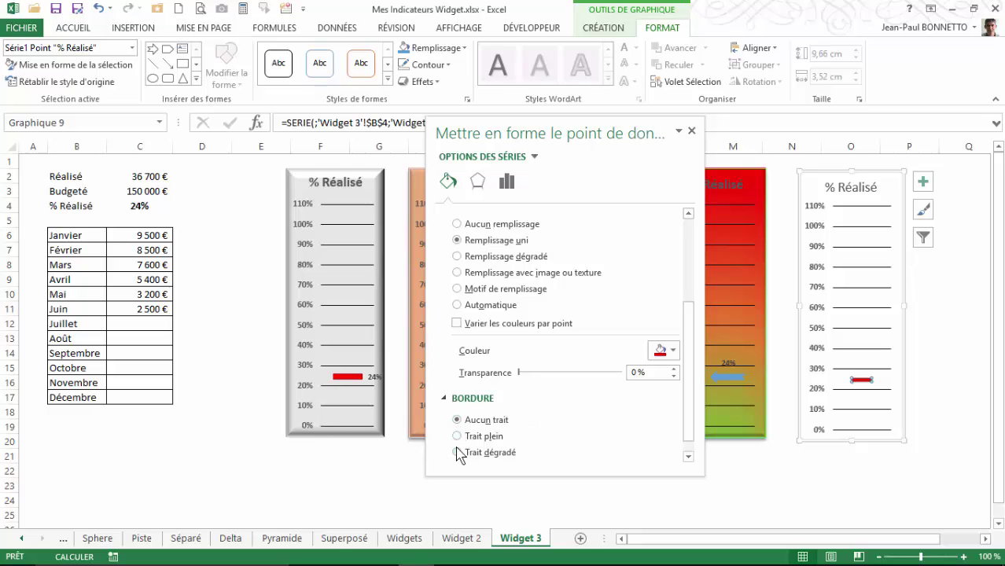
pyautogui.moveTo(694, 355); pyautogui.dragTo(696, 373)
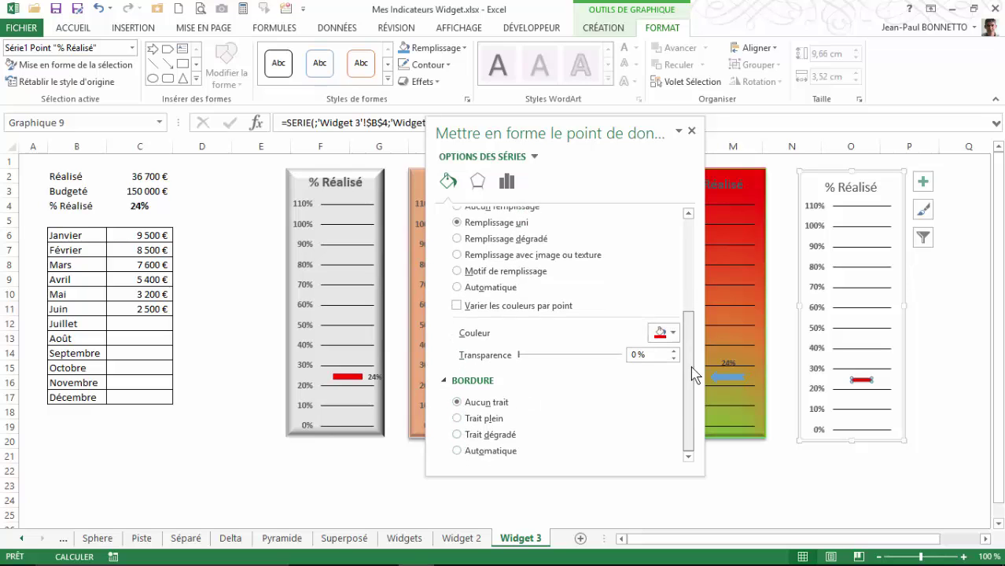
pyautogui.click(943, 382)
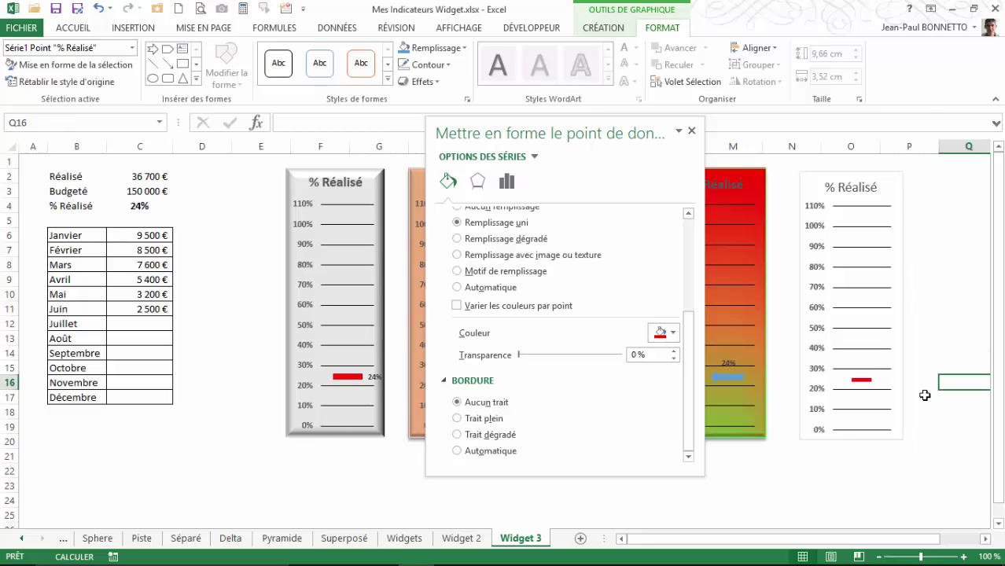
pyautogui.click(691, 131)
# Step: Enter 3000 as the Juillet amount in cell C12
pyautogui.click(142, 324)
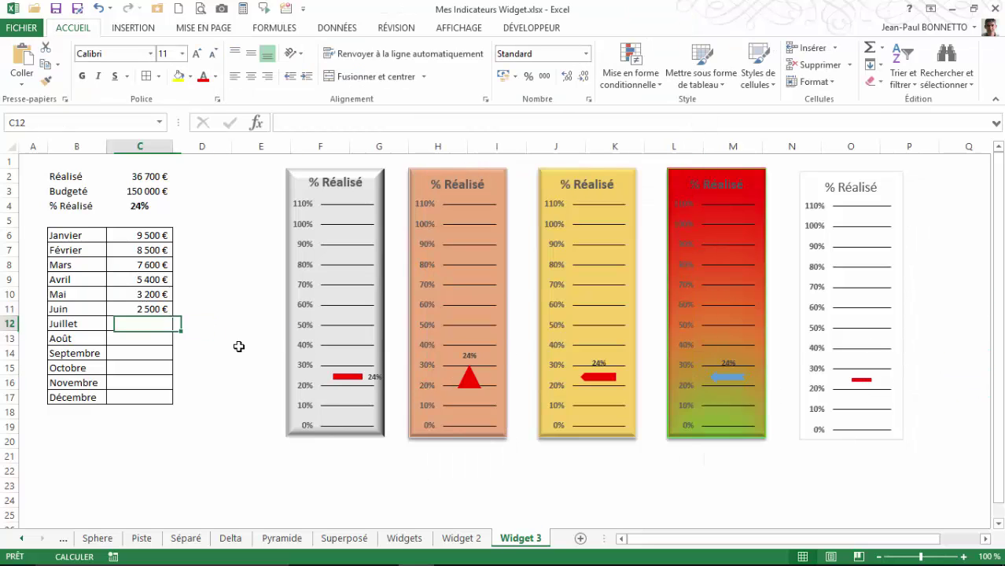
pyautogui.write('3000')
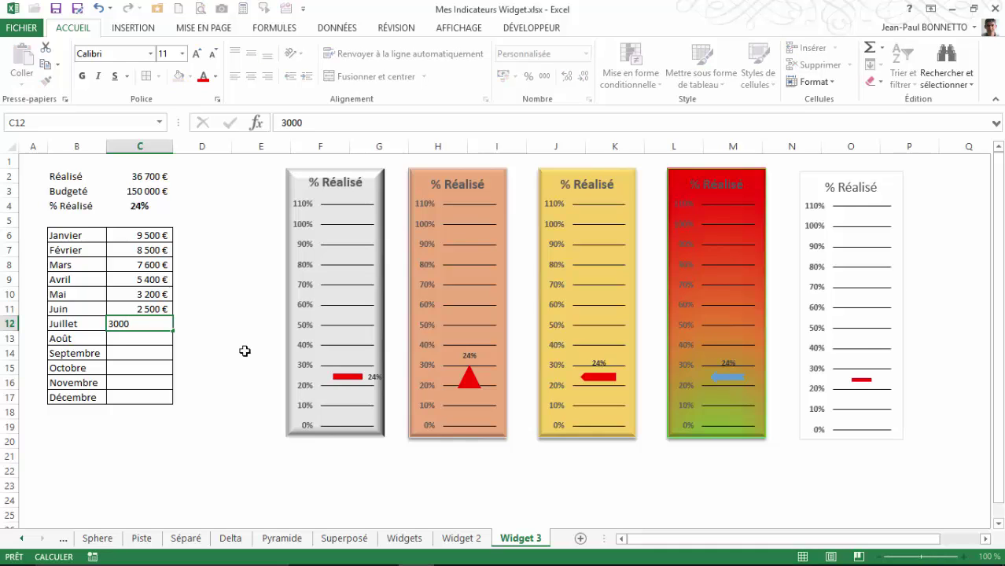
pyautogui.press('Return')
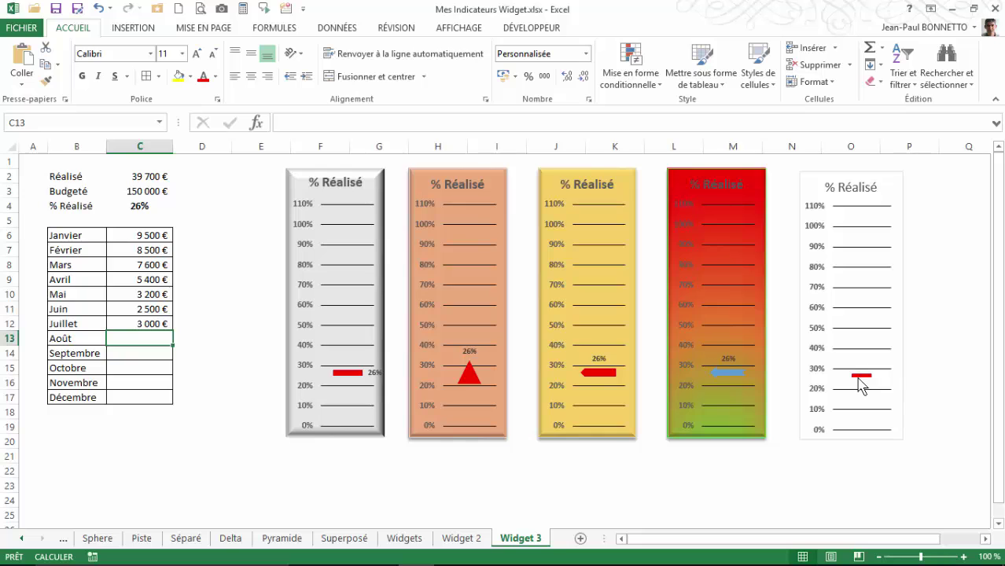
# Step: Add a data label to the new chart's red marker and position it above the marker
pyautogui.moveTo(860, 380)
pyautogui.click(863, 378)
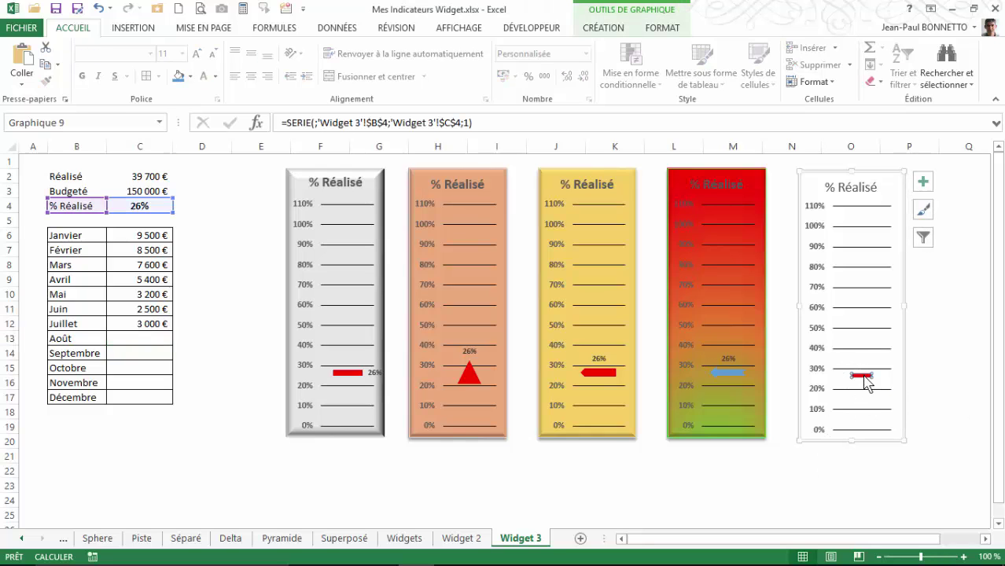
pyautogui.rightClick(864, 379)
pyautogui.press('Escape')
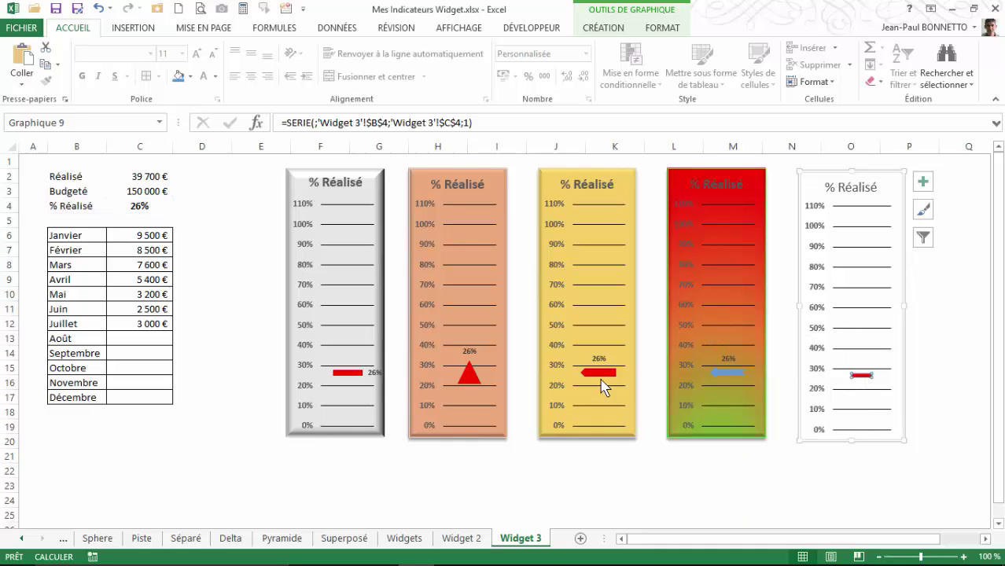
pyautogui.click(882, 376)
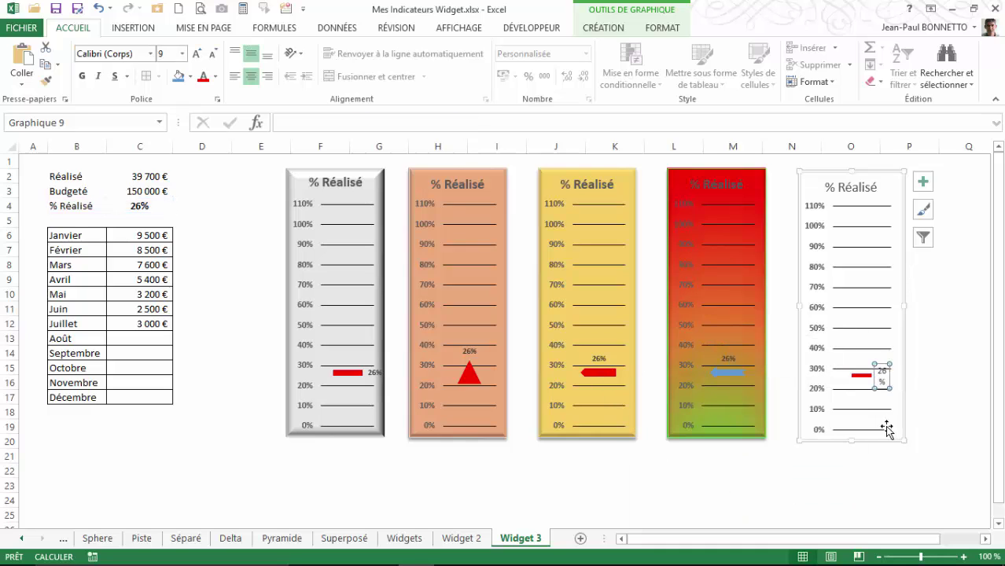
pyautogui.click(600, 28)
pyautogui.click(43, 79)
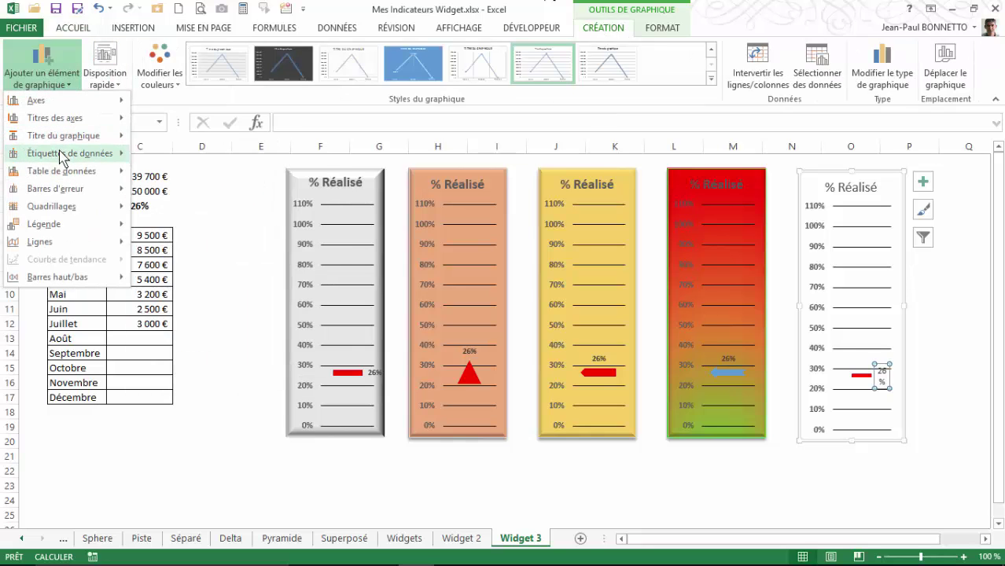
pyautogui.moveTo(67, 157)
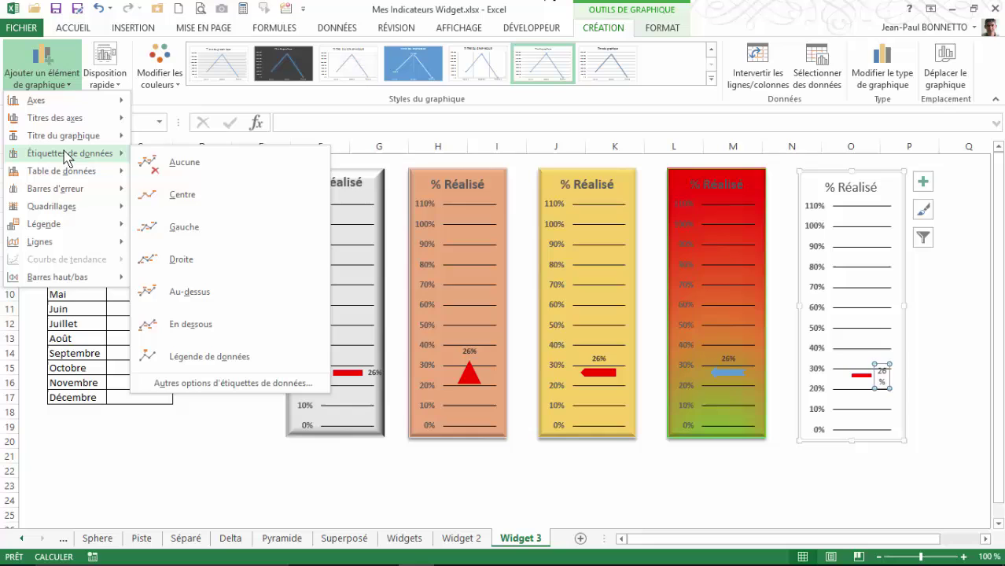
pyautogui.click(189, 292)
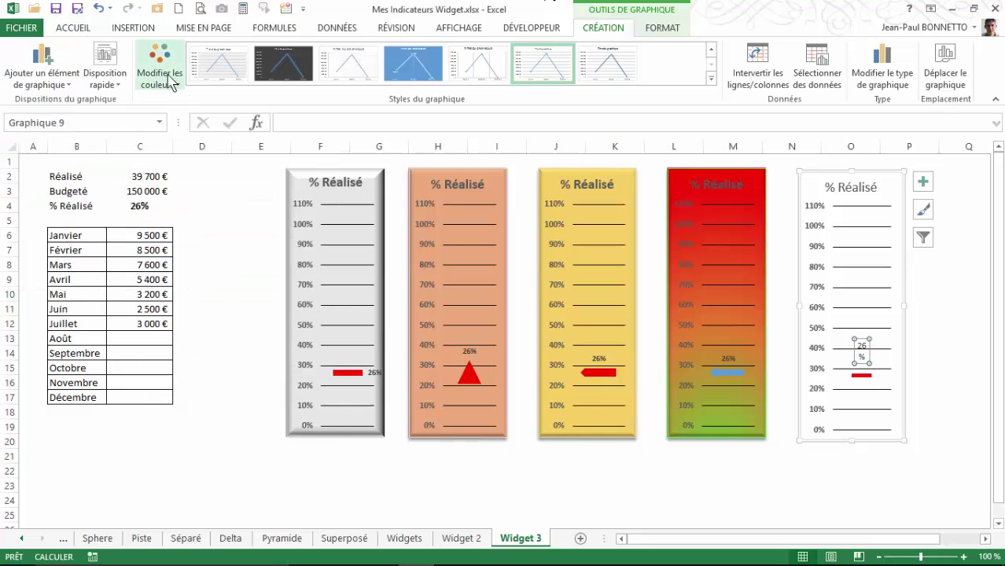
# Step: Format the new chart's data label as bold at font size 8 and move it slightly down towards the marker
pyautogui.click(73, 30)
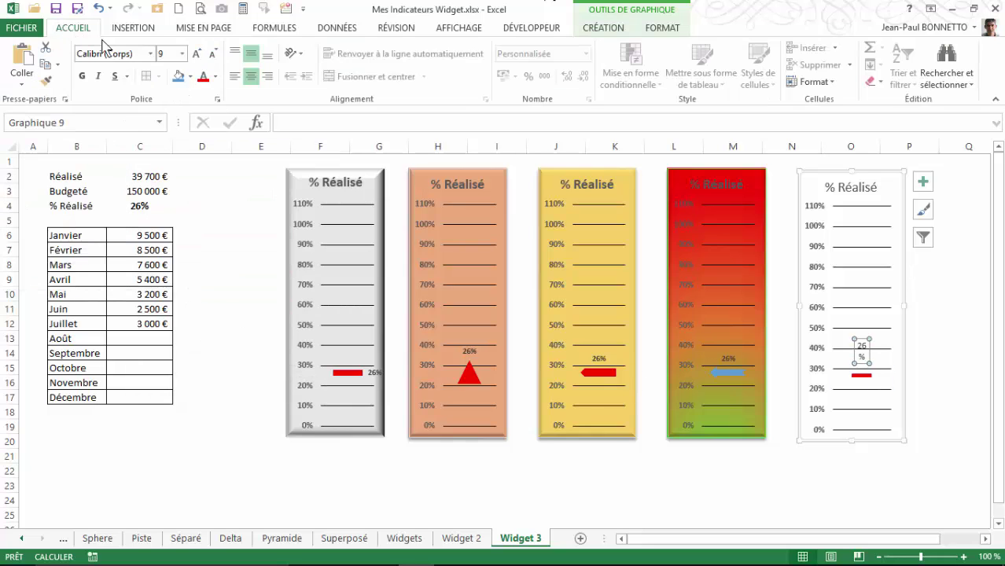
pyautogui.click(213, 60)
pyautogui.click(82, 77)
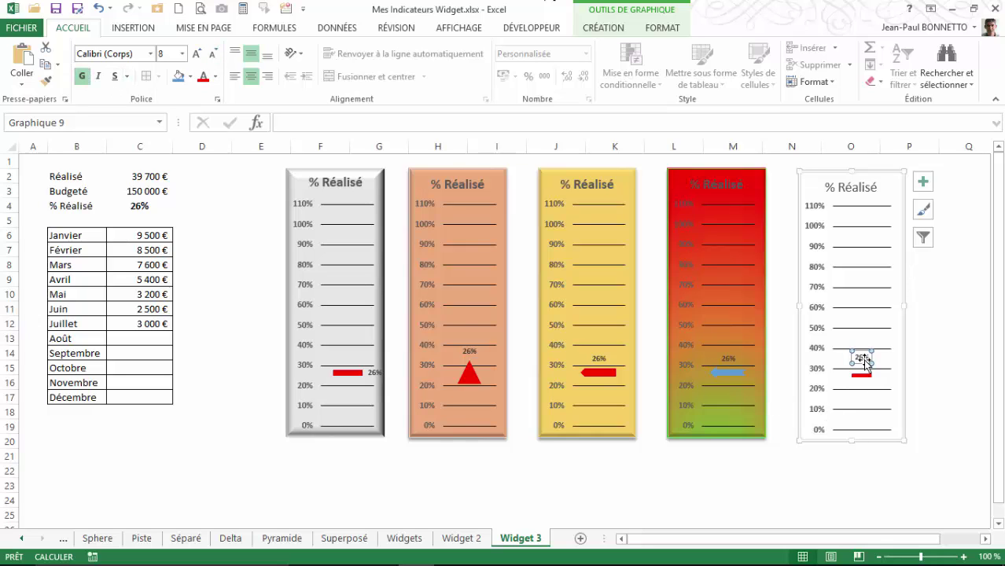
pyautogui.moveTo(864, 366); pyautogui.dragTo(864, 367)
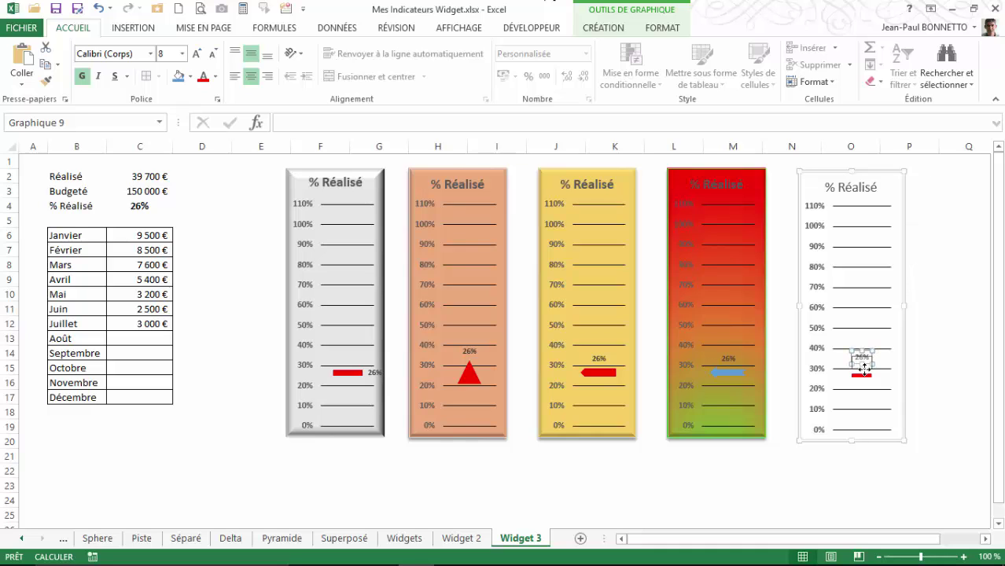
pyautogui.click(953, 408)
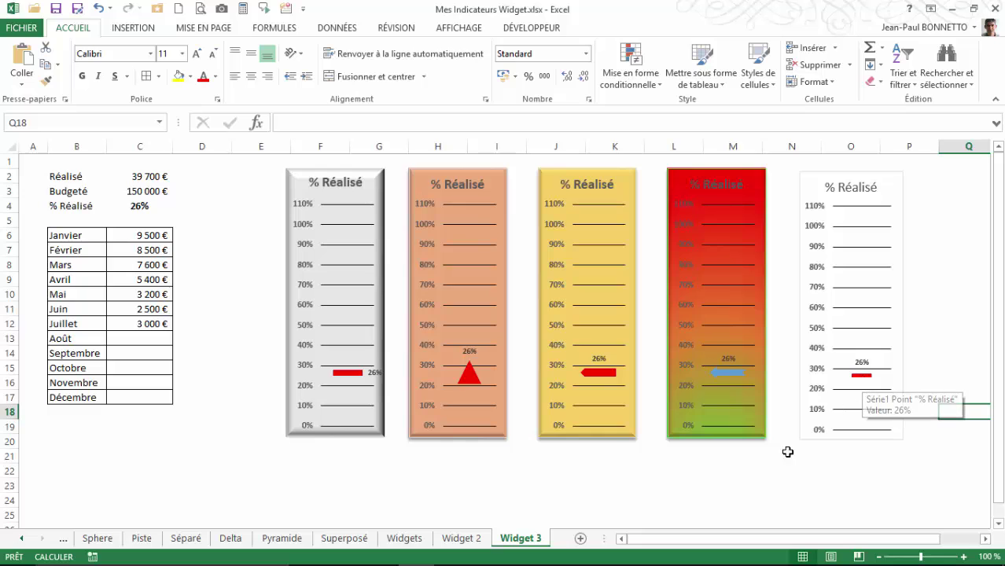
# Step: Apply the first preset bevel effect to the new chart's area and fill it with a light blue theme colour
pyautogui.click(866, 376)
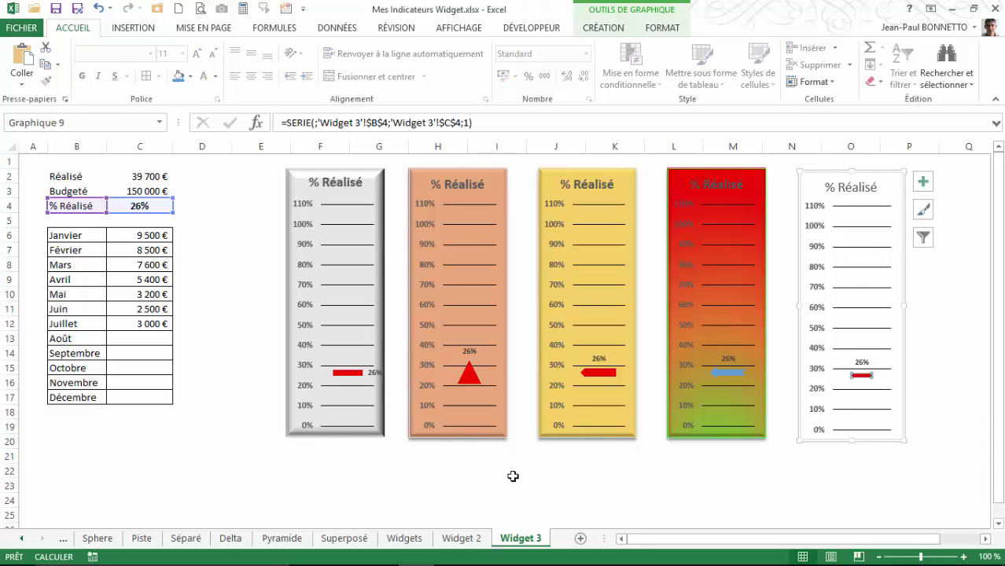
pyautogui.click(460, 518)
pyautogui.click(881, 175)
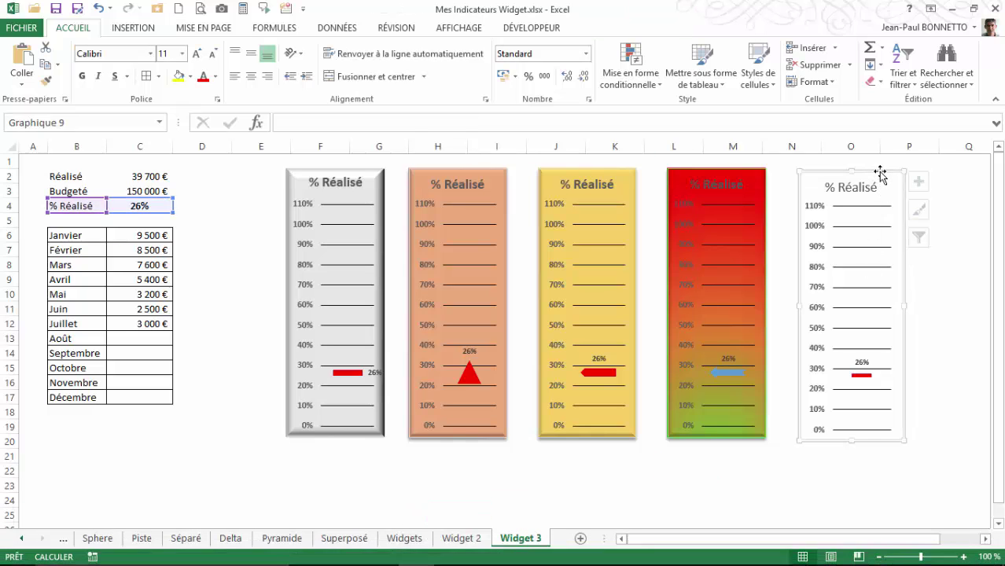
pyautogui.click(663, 27)
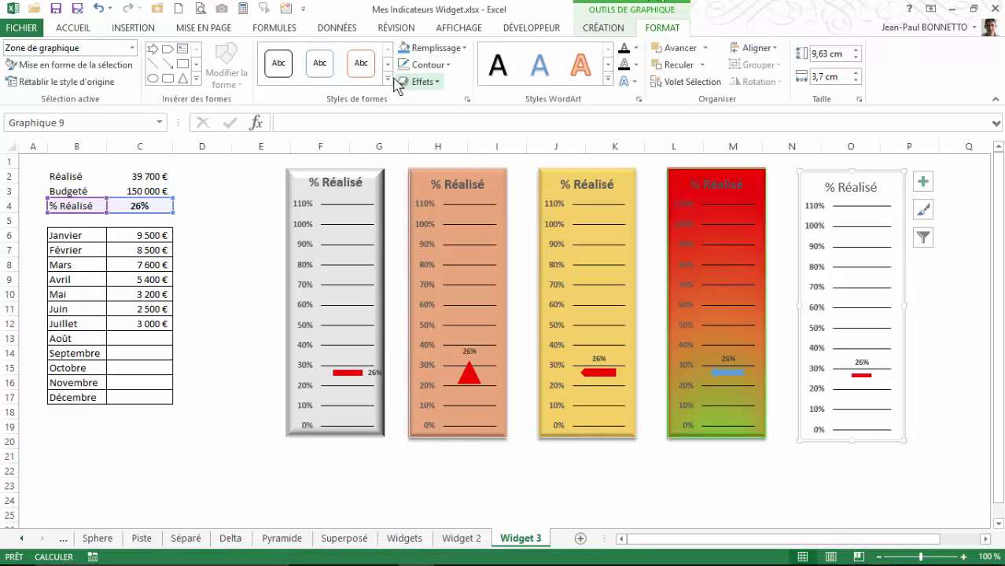
pyautogui.click(419, 82)
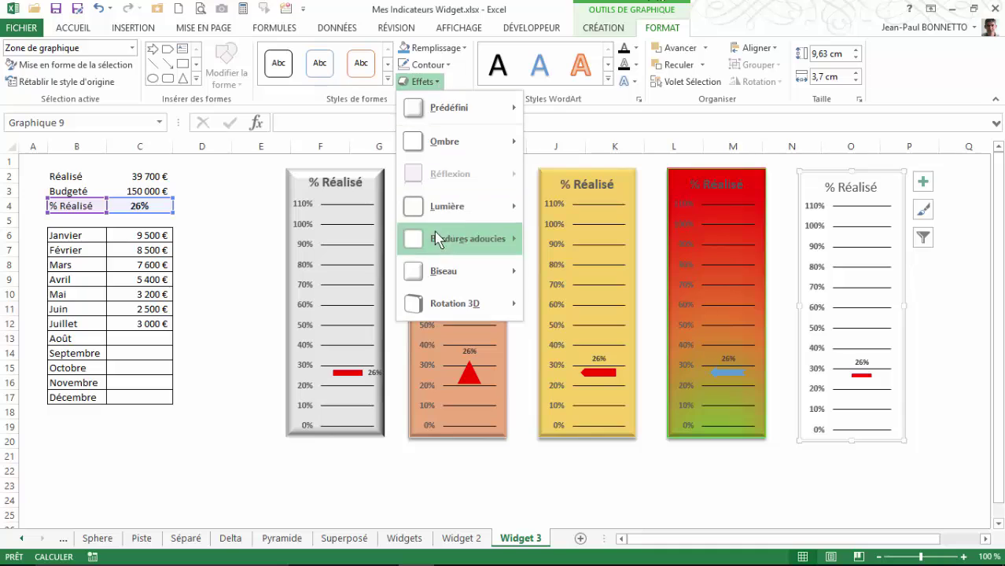
pyautogui.moveTo(445, 272)
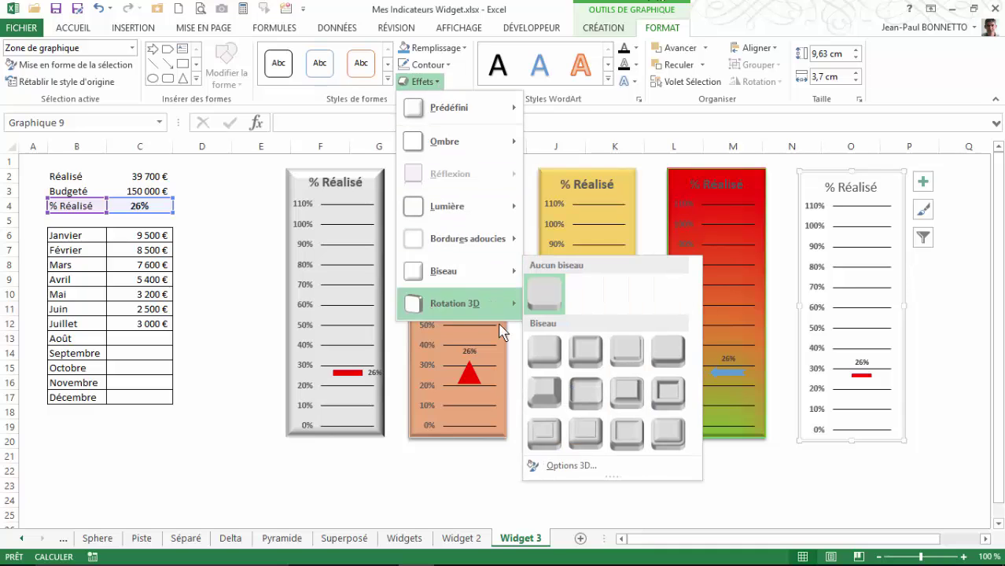
pyautogui.click(553, 368)
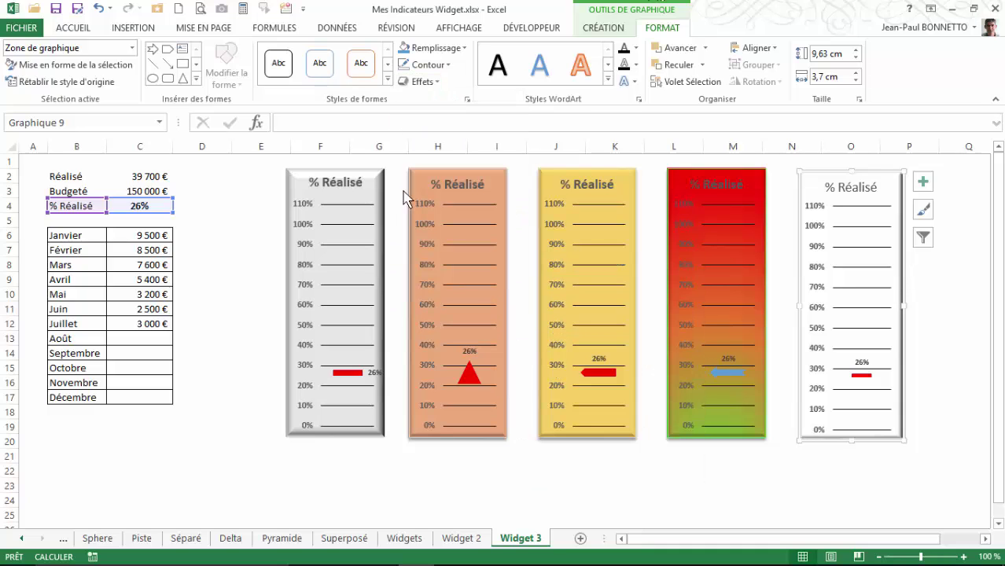
pyautogui.click(465, 48)
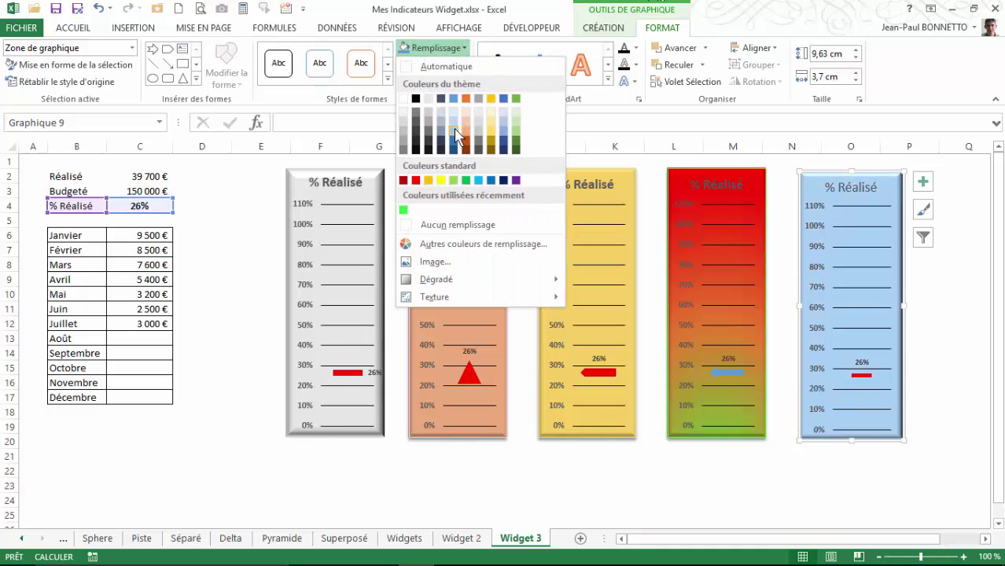
pyautogui.click(454, 133)
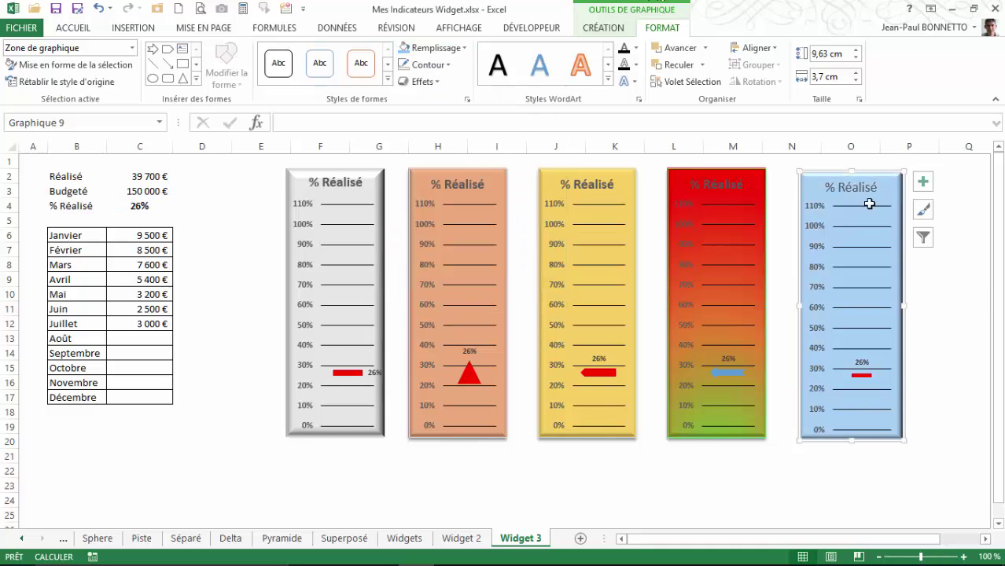
# Step: Enter 6000 as the Août amount in cell C13
pyautogui.click(944, 178)
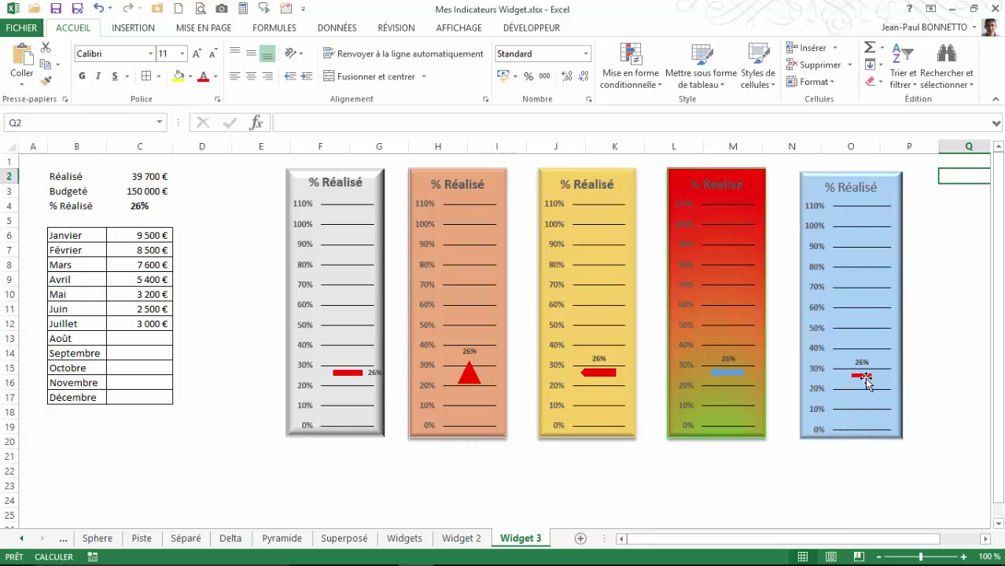
pyautogui.moveTo(858, 564)
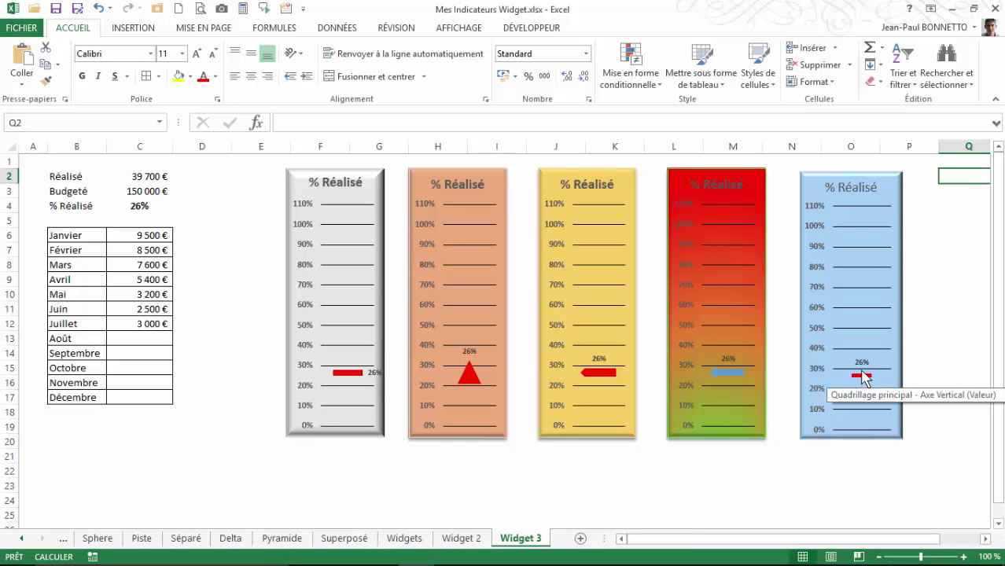
pyautogui.click(139, 338)
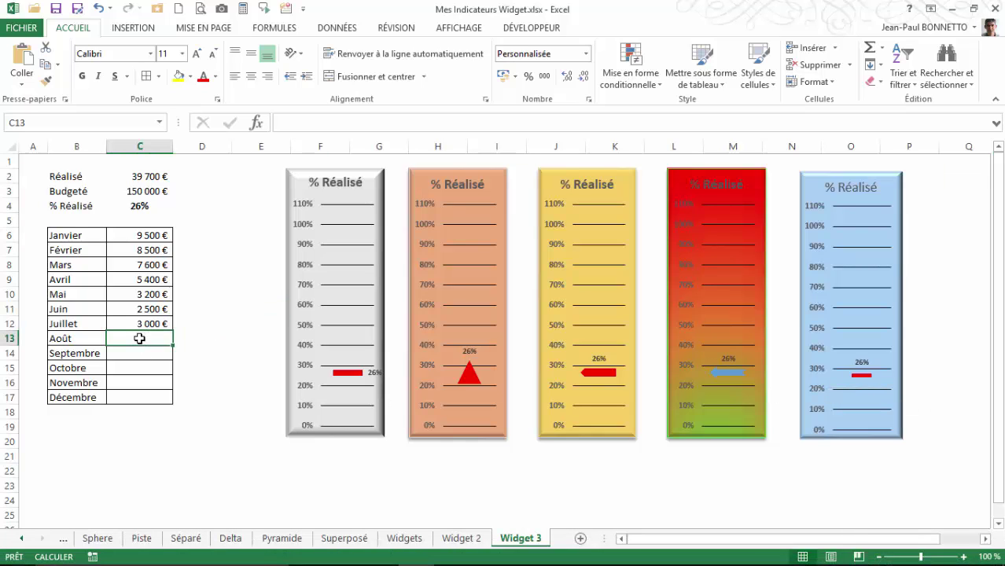
pyautogui.write('6000')
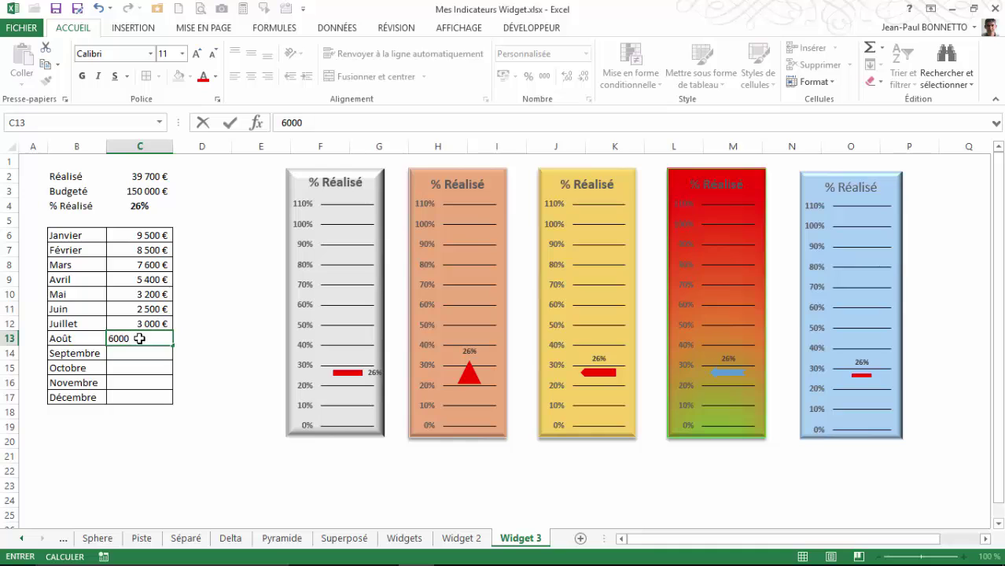
pyautogui.press('Return')
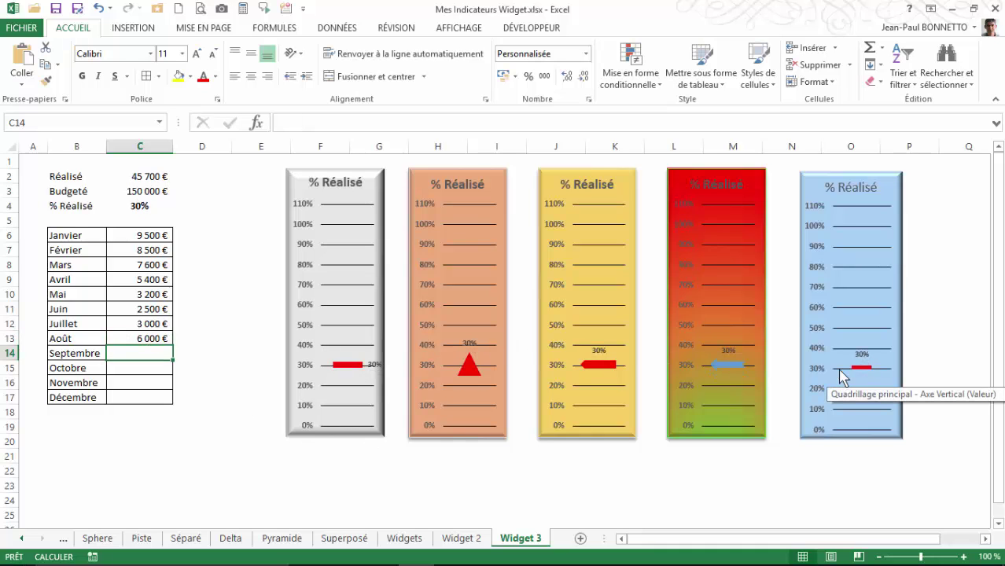
# Step: Examine the predefined marker types offered for the blue chart's data point
pyautogui.moveTo(863, 373)
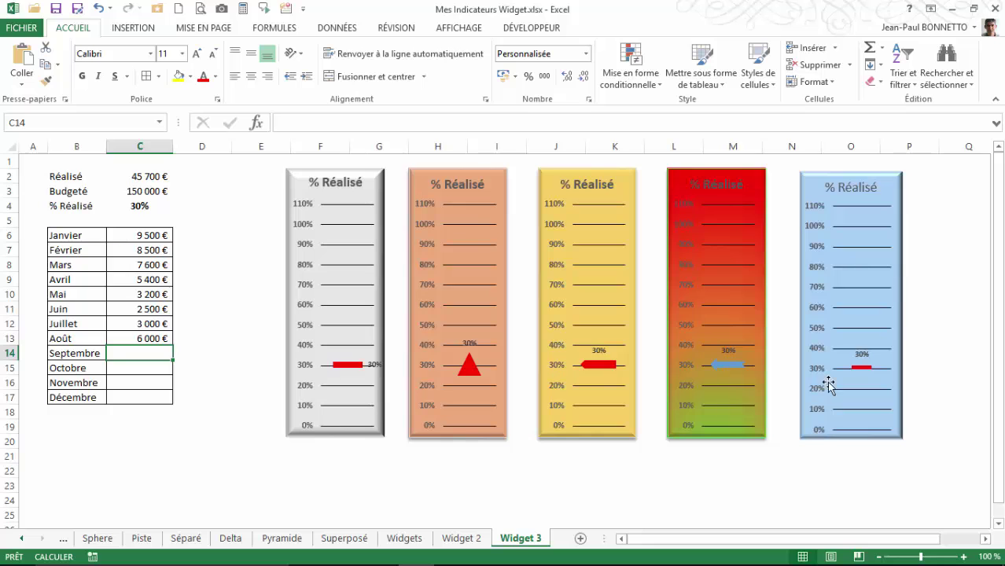
pyautogui.click(862, 369)
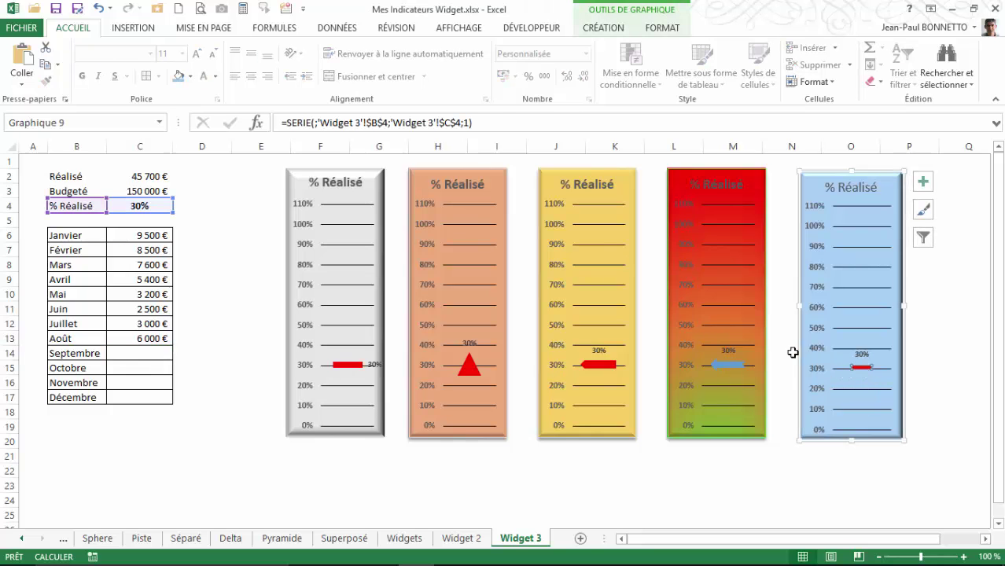
pyautogui.doubleClick(861, 368)
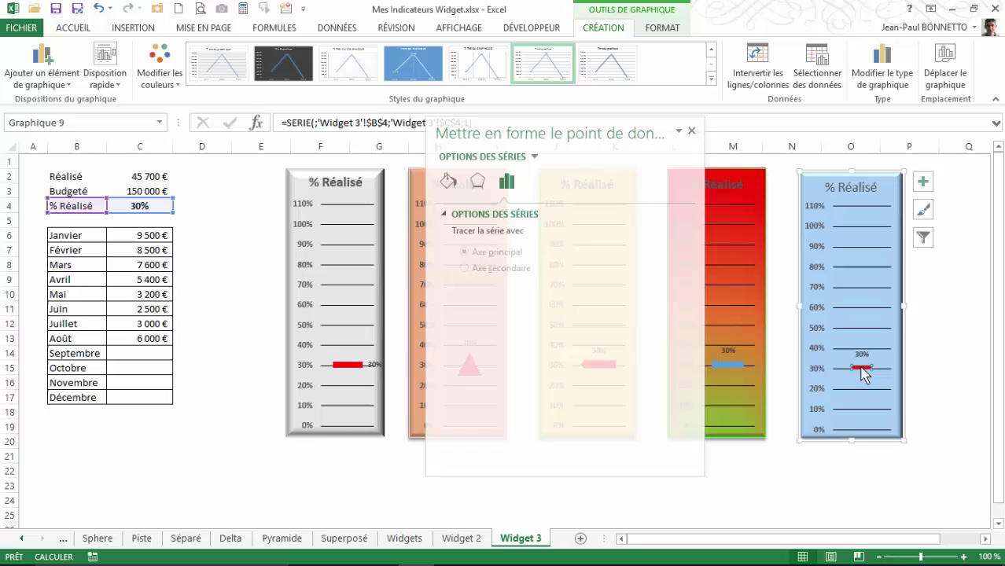
pyautogui.click(448, 181)
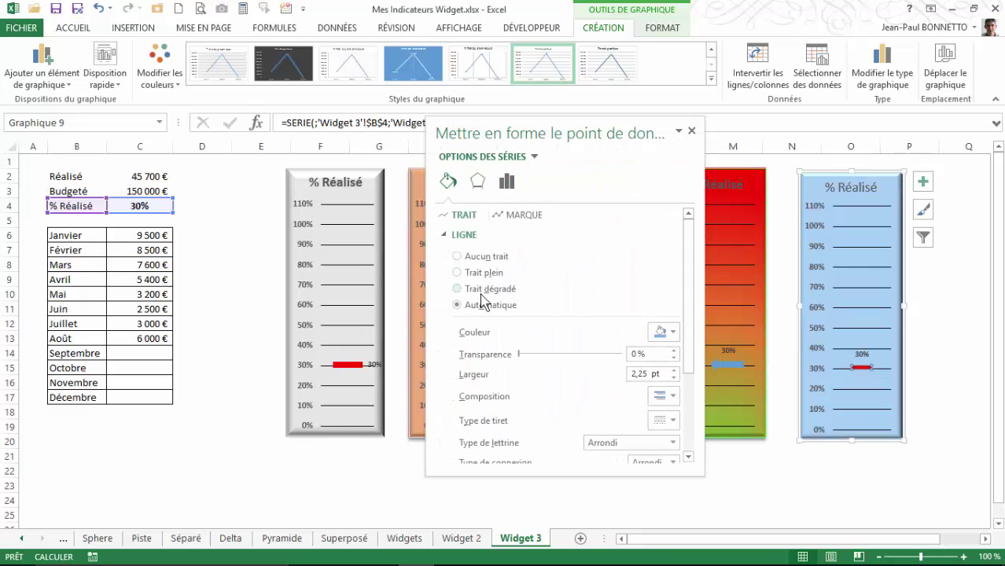
pyautogui.click(526, 219)
pyautogui.click(442, 234)
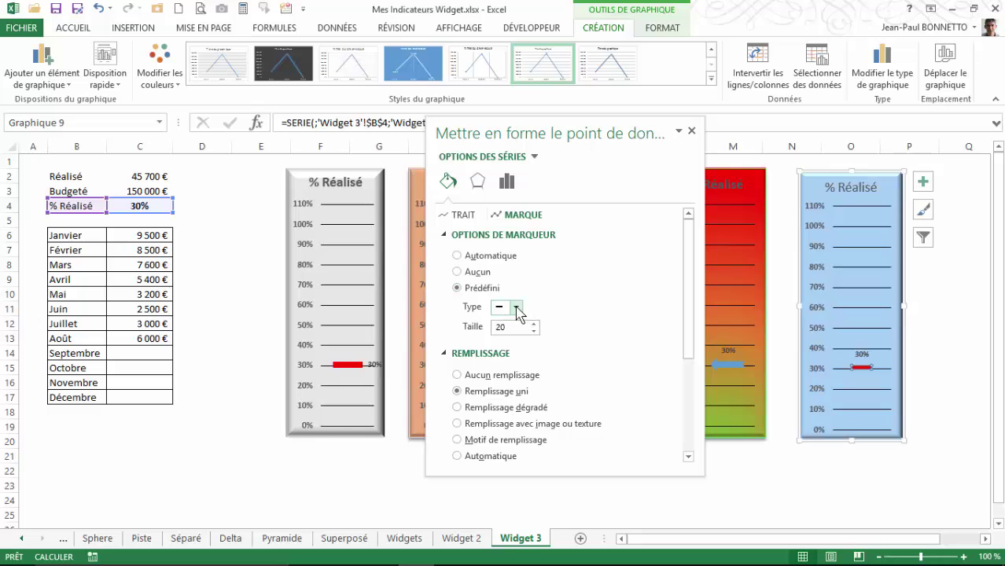
pyautogui.click(516, 309)
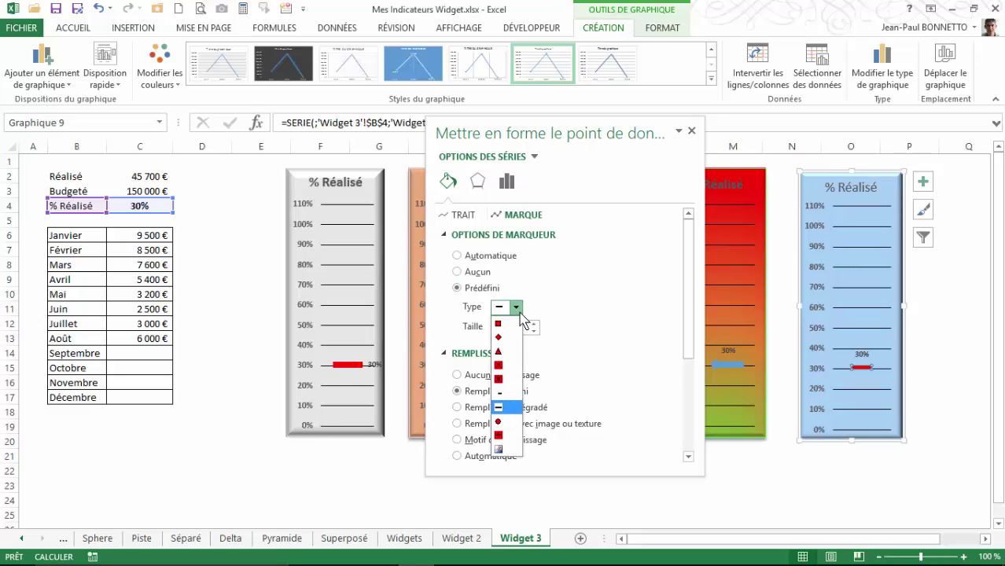
pyautogui.click(693, 132)
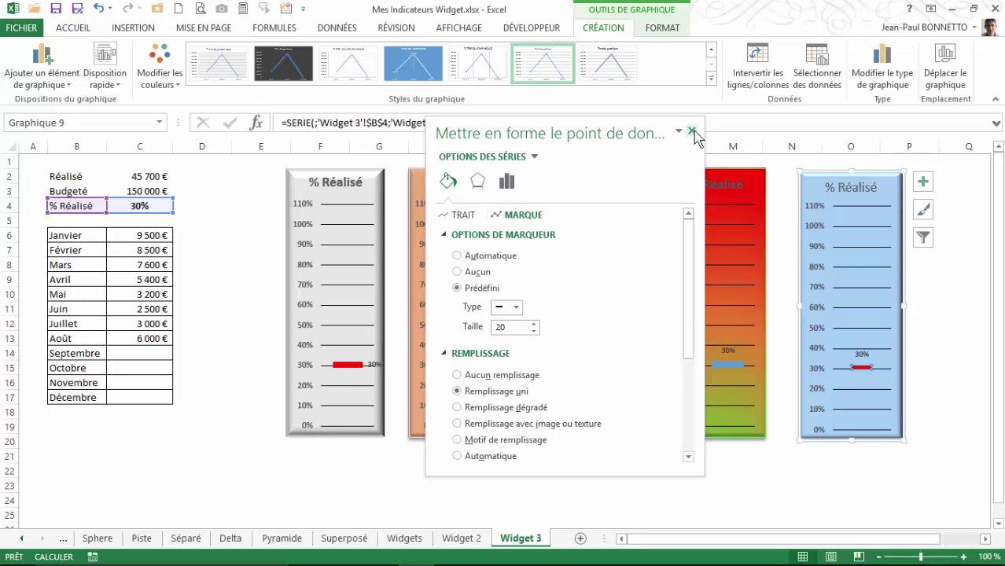
pyautogui.click(694, 134)
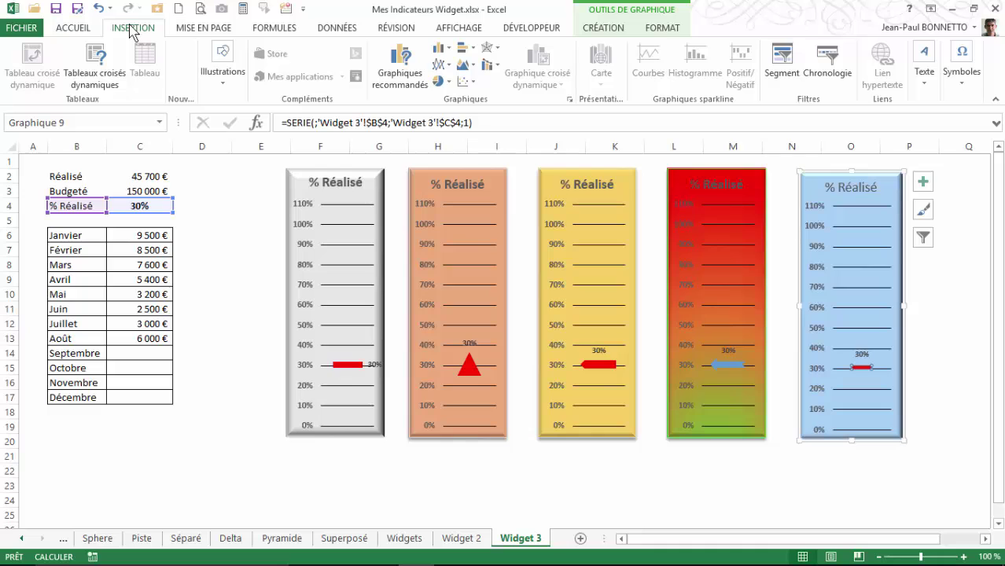
# Step: Draw a left-pointing block arrow about 1.35 cm wide and 0.45 cm high on the sheet below the yellow chart
pyautogui.click(225, 85)
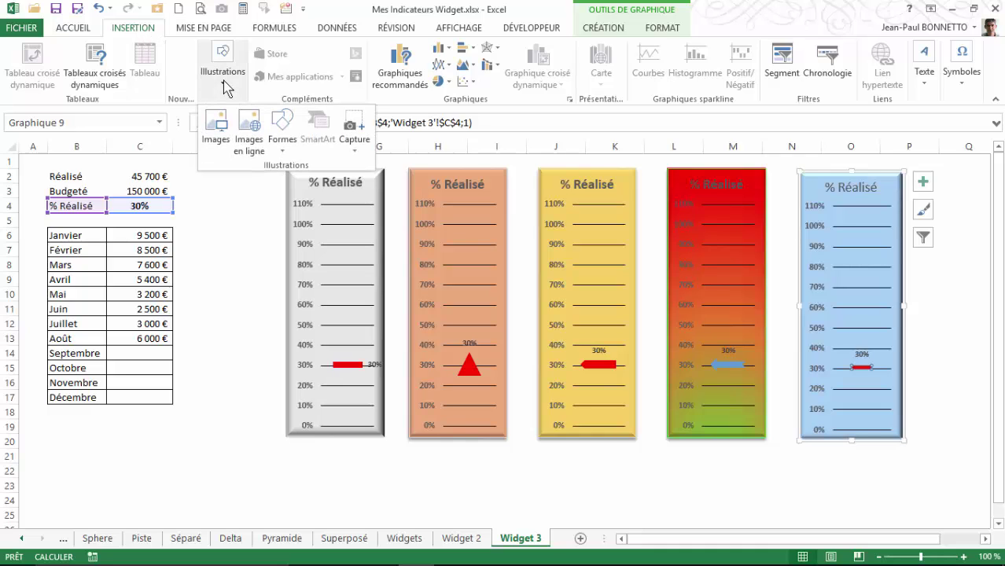
pyautogui.click(283, 127)
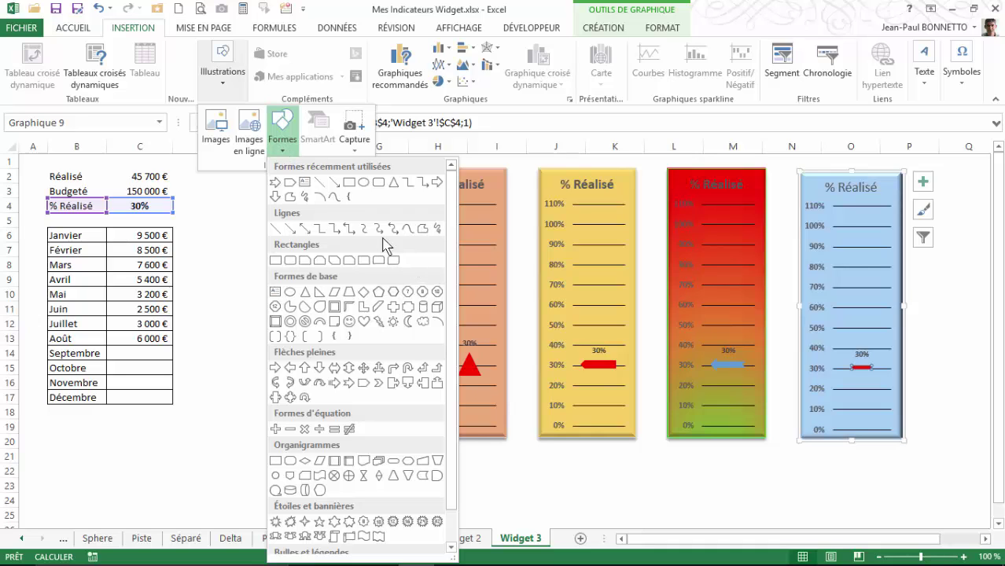
pyautogui.click(291, 368)
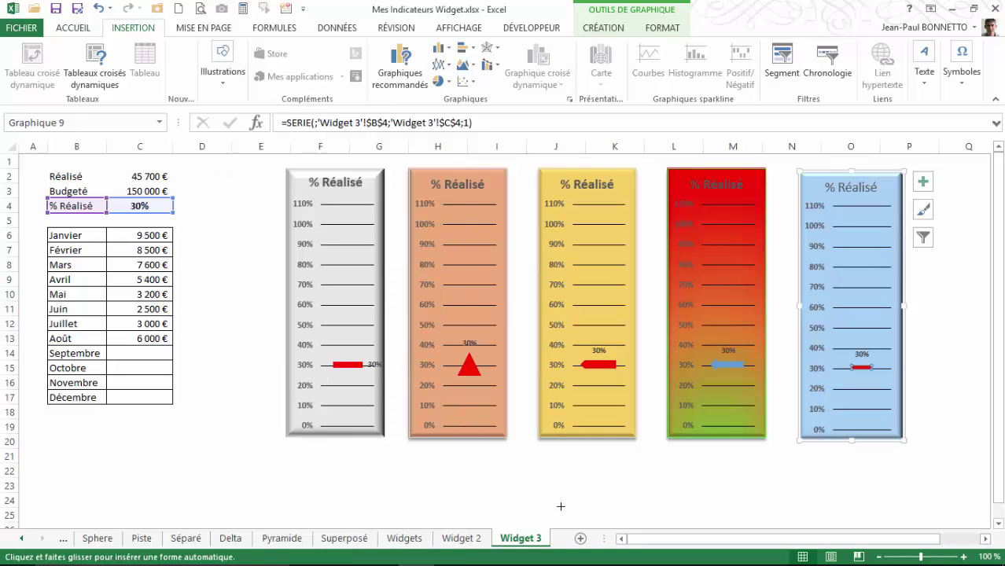
pyautogui.moveTo(588, 472); pyautogui.dragTo(628, 484)
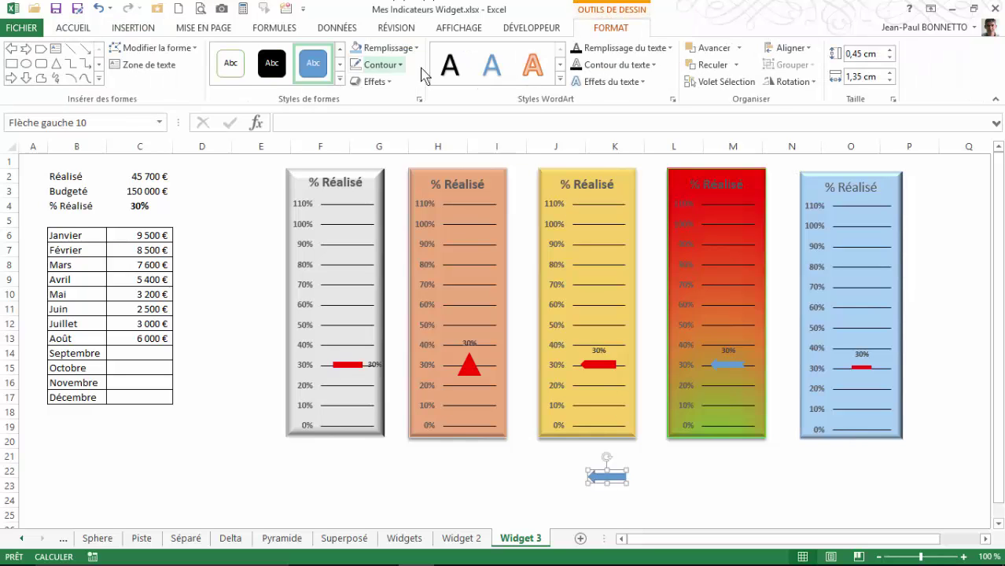
# Step: Fill the arrow with red, remove its outline and apply the second preset shape effect
pyautogui.click(413, 49)
pyautogui.click(368, 181)
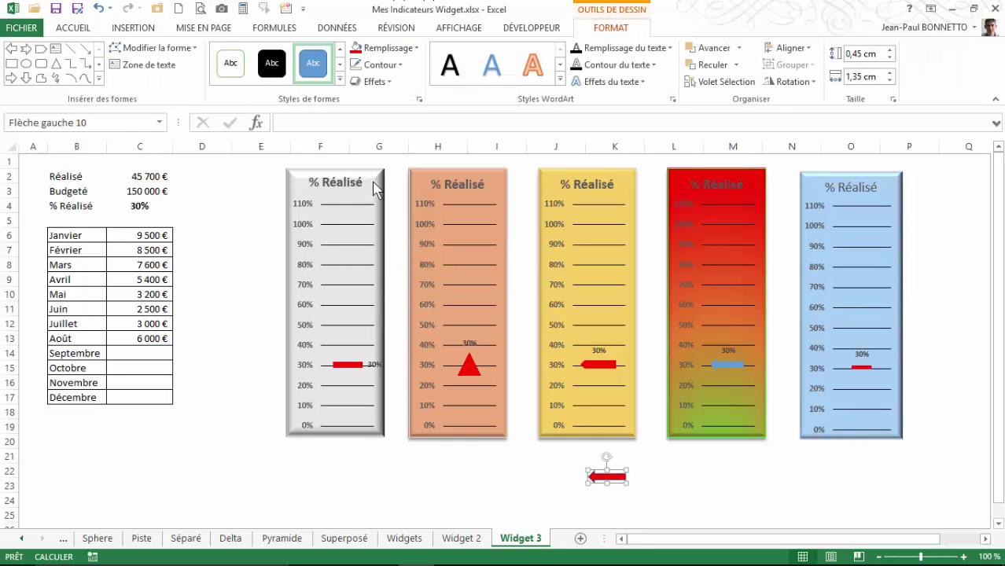
pyautogui.click(401, 67)
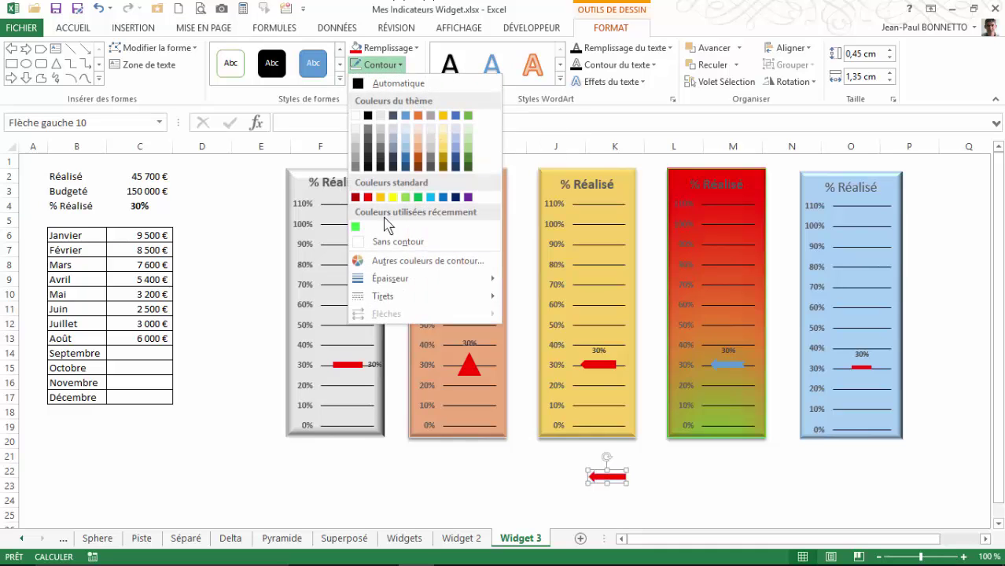
pyautogui.click(398, 243)
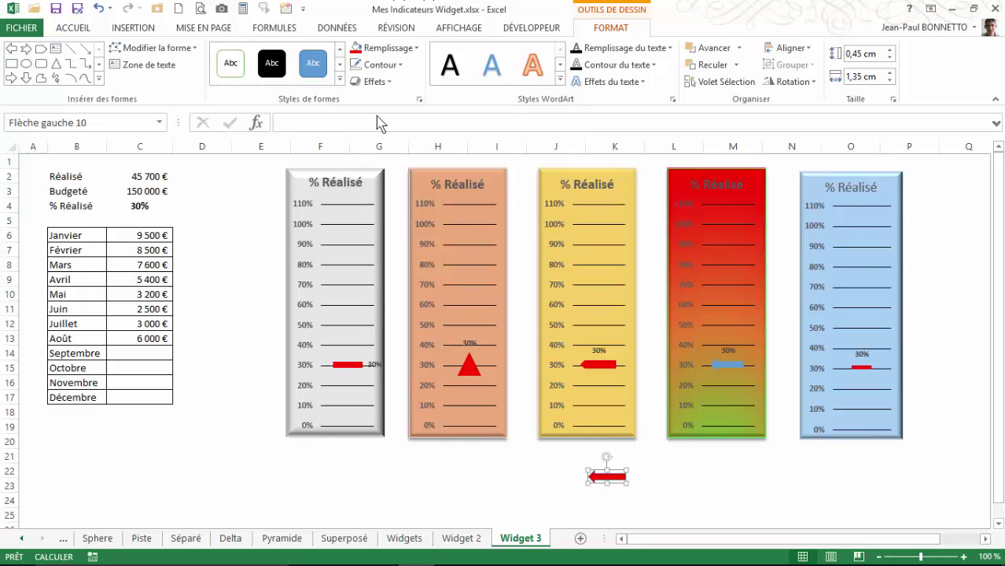
pyautogui.click(376, 82)
pyautogui.moveTo(376, 113)
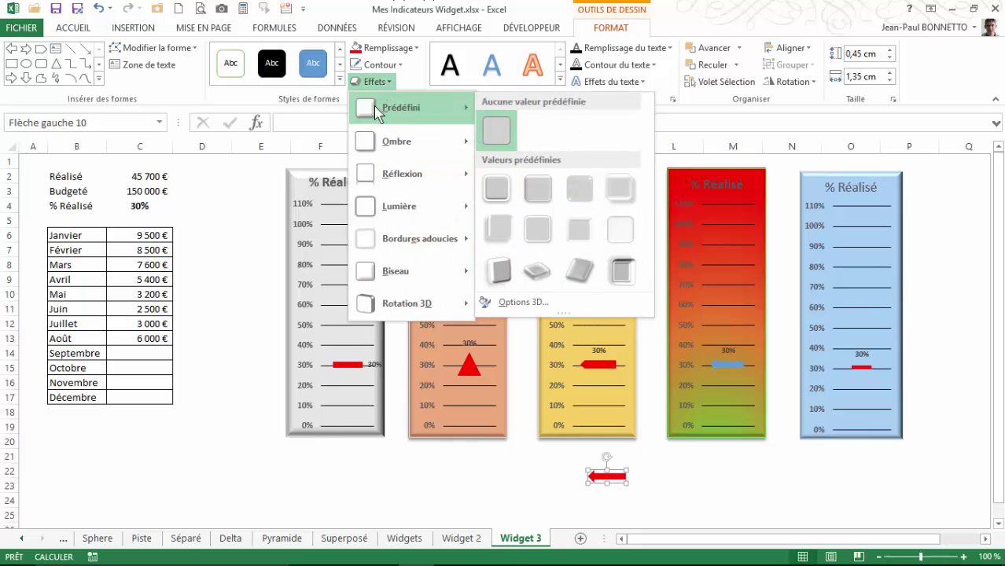
pyautogui.click(527, 183)
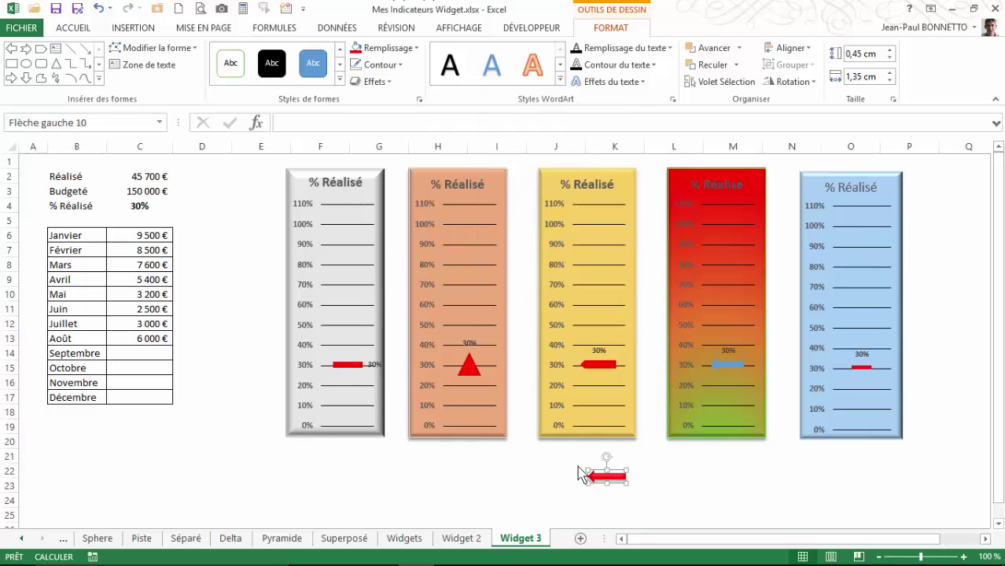
# Step: Replace the blue chart's data marker with a copy of the red arrow and delete the original arrow from the sheet
pyautogui.rightClick(618, 488)
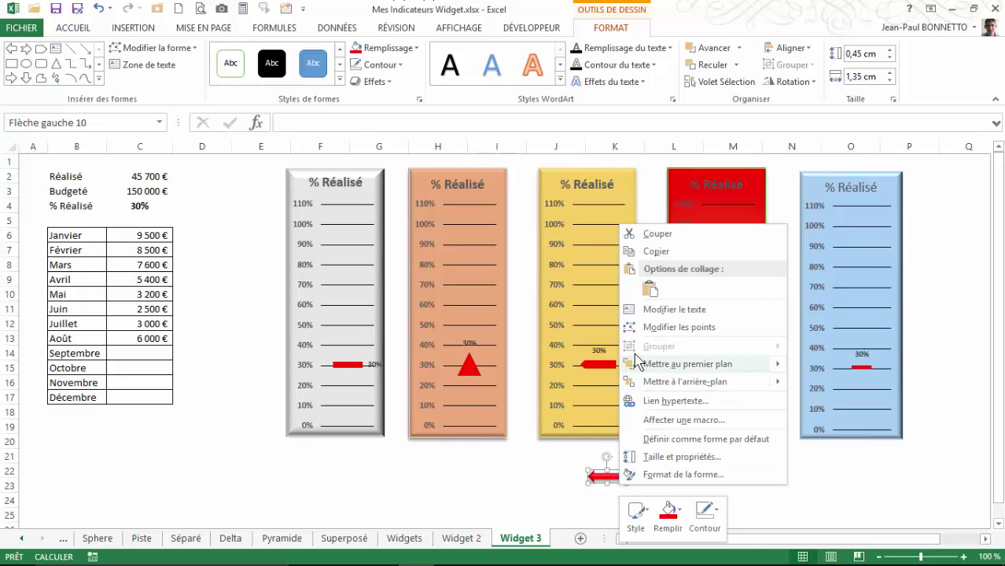
pyautogui.click(651, 251)
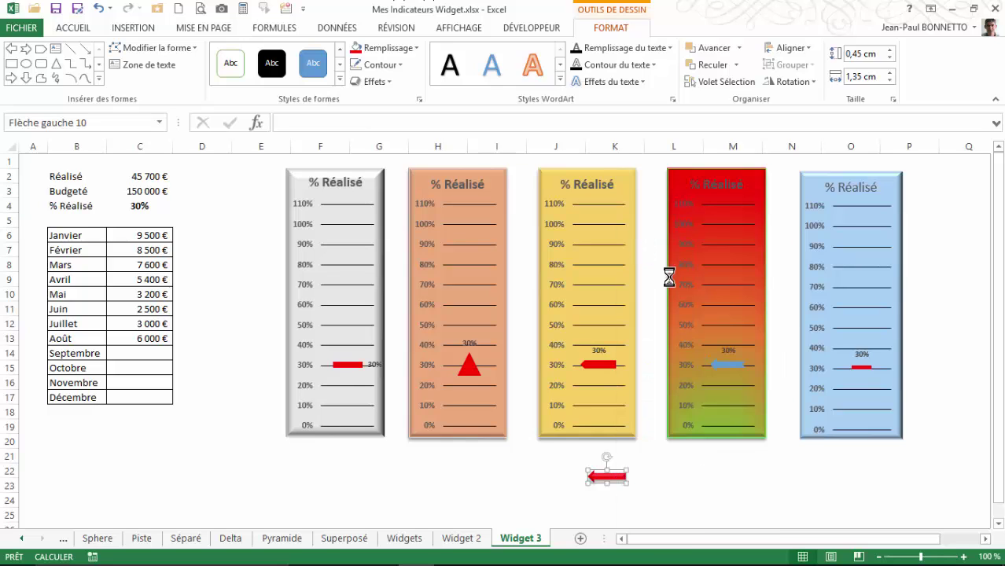
pyautogui.click(863, 369)
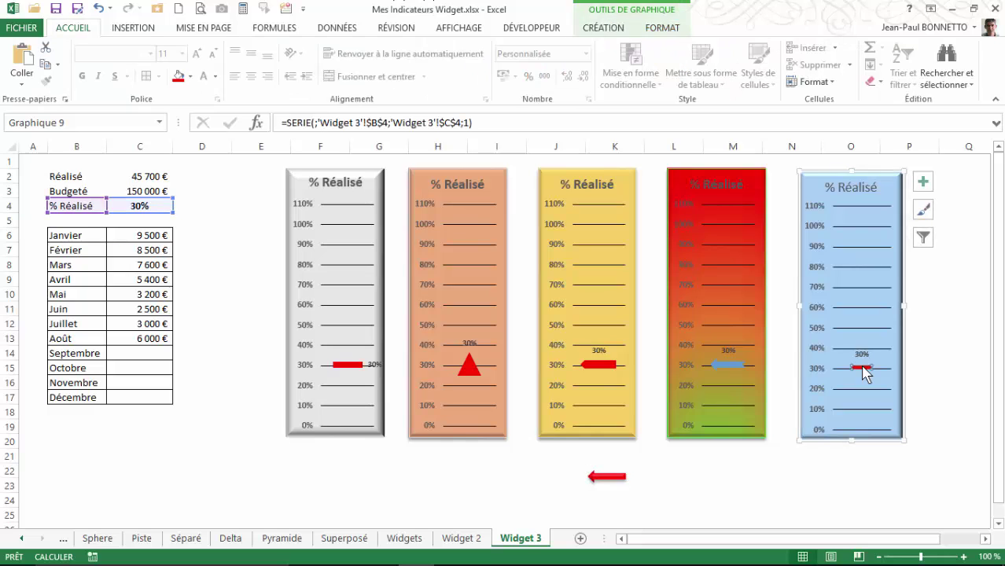
pyautogui.rightClick(864, 374)
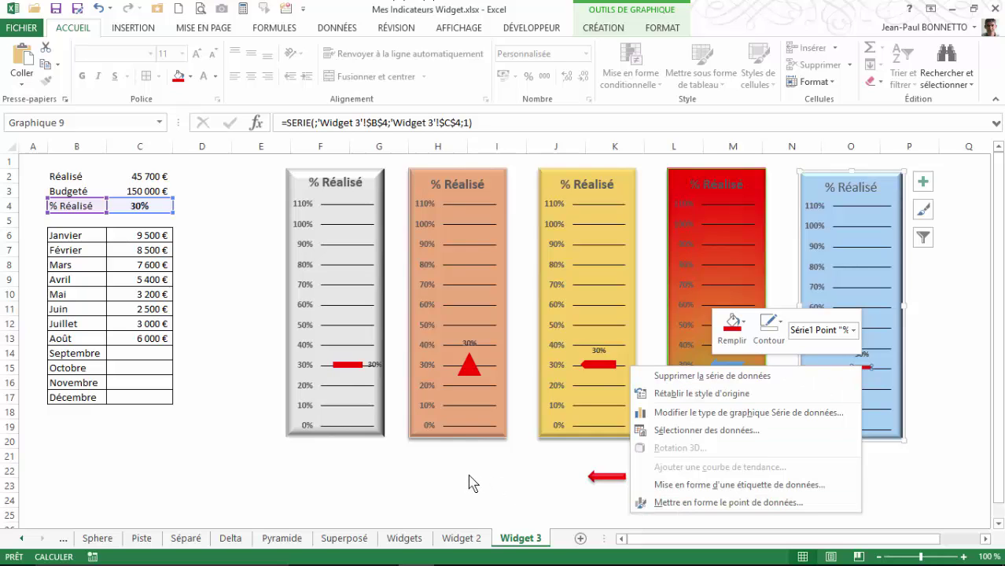
pyautogui.press('Escape')
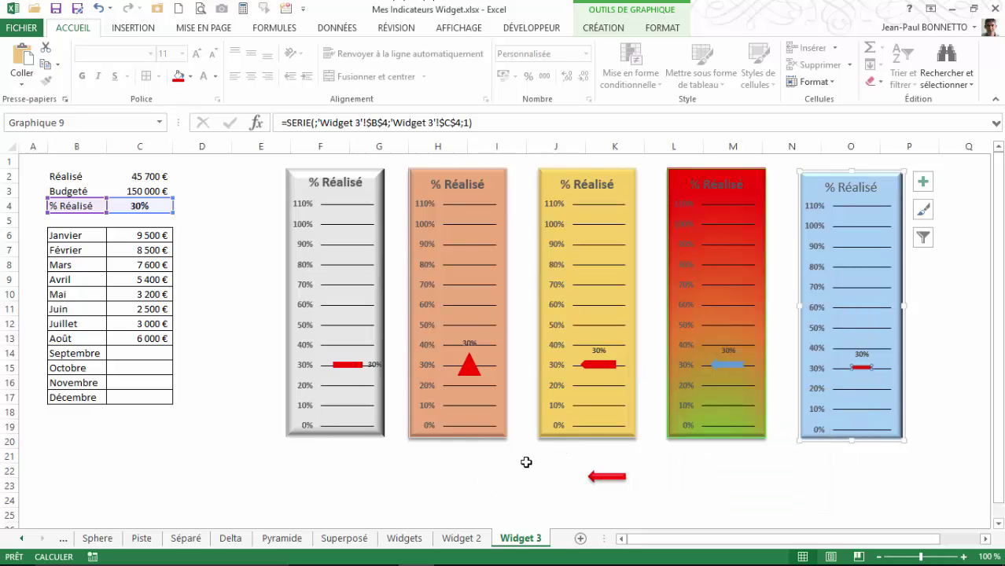
pyautogui.hotkey('ctrl', 'v')
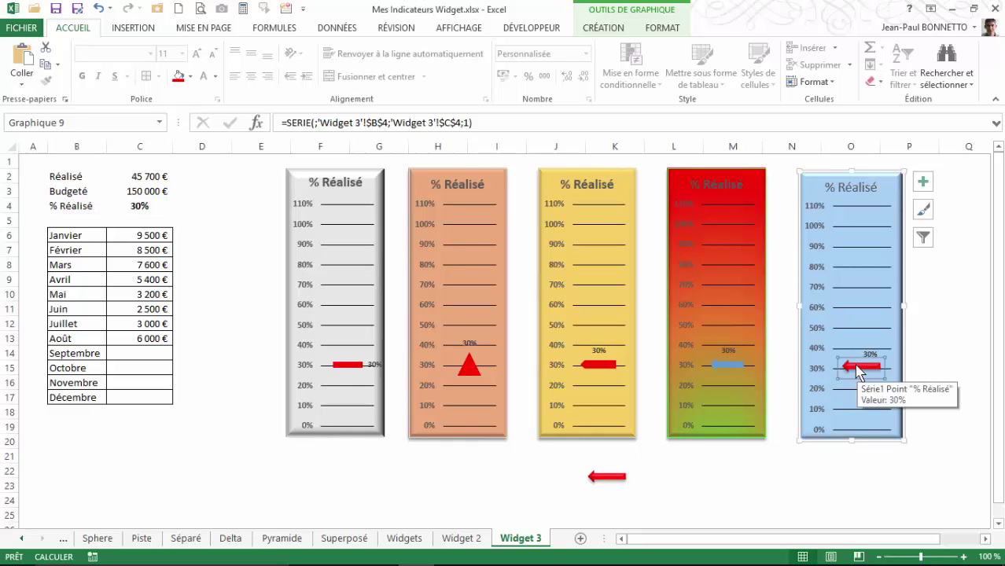
pyautogui.click(605, 477)
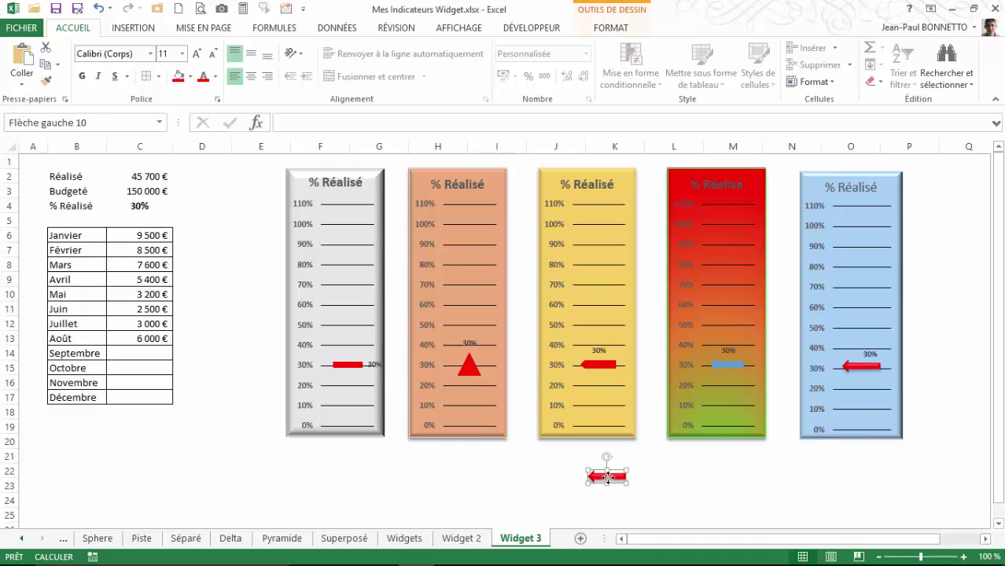
pyautogui.press('Delete')
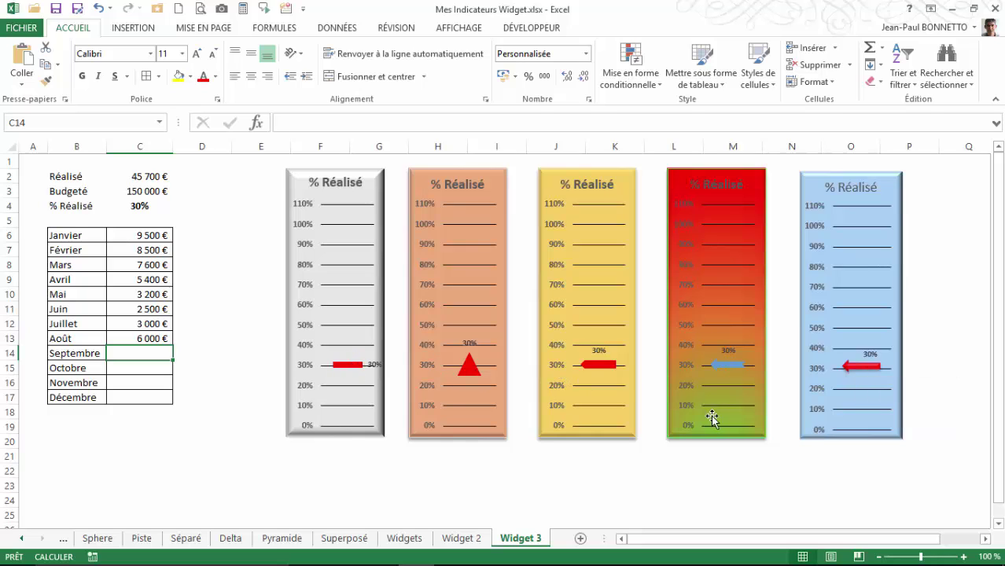
# Step: Move the blue chart's data label slightly left so it is centred above the arrow marker
pyautogui.click(873, 354)
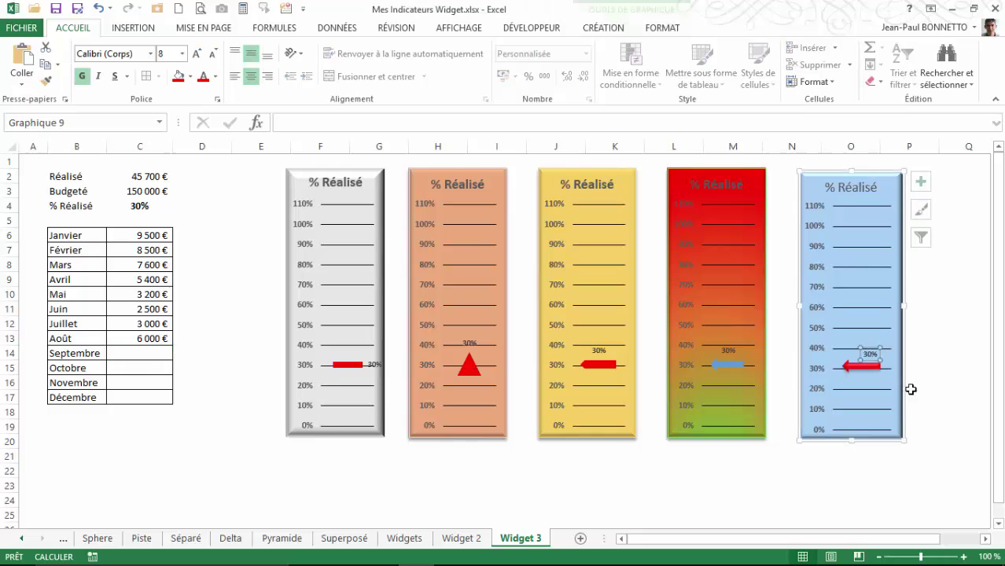
pyautogui.click(873, 361)
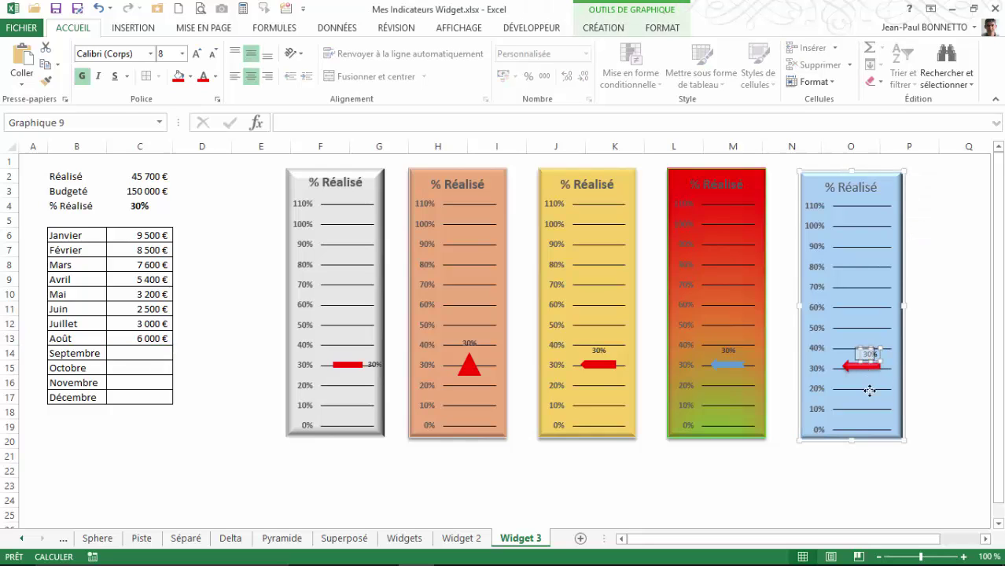
pyautogui.click(696, 472)
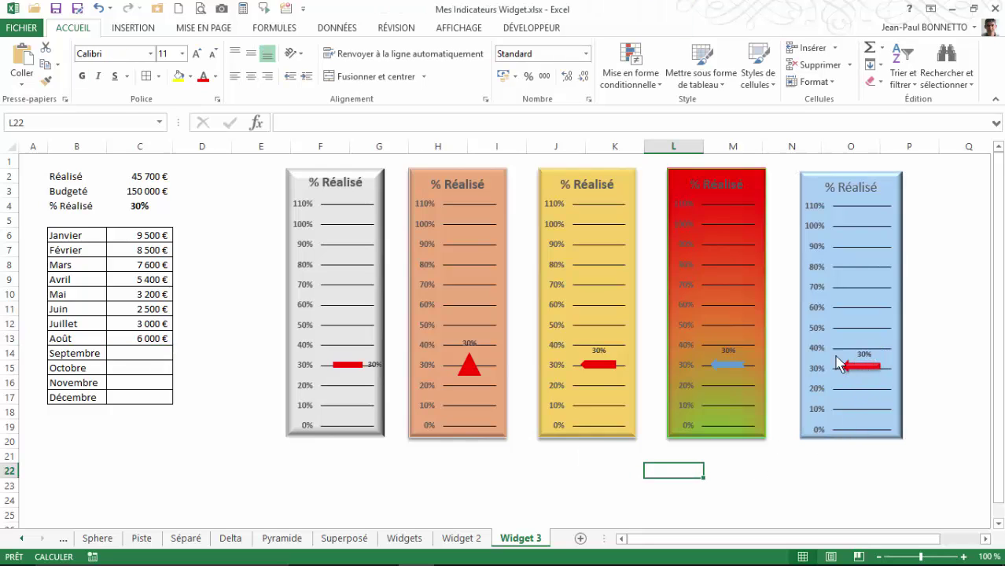
# Step: Enter 8000 as the September amount in cell C14 and check the blue chart's marker
pyautogui.click(147, 351)
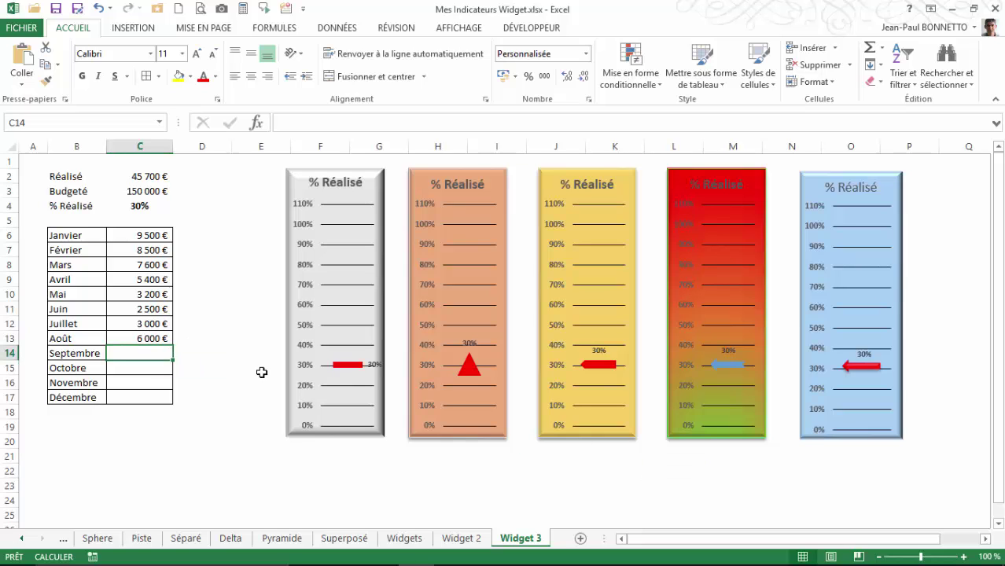
pyautogui.write('8000')
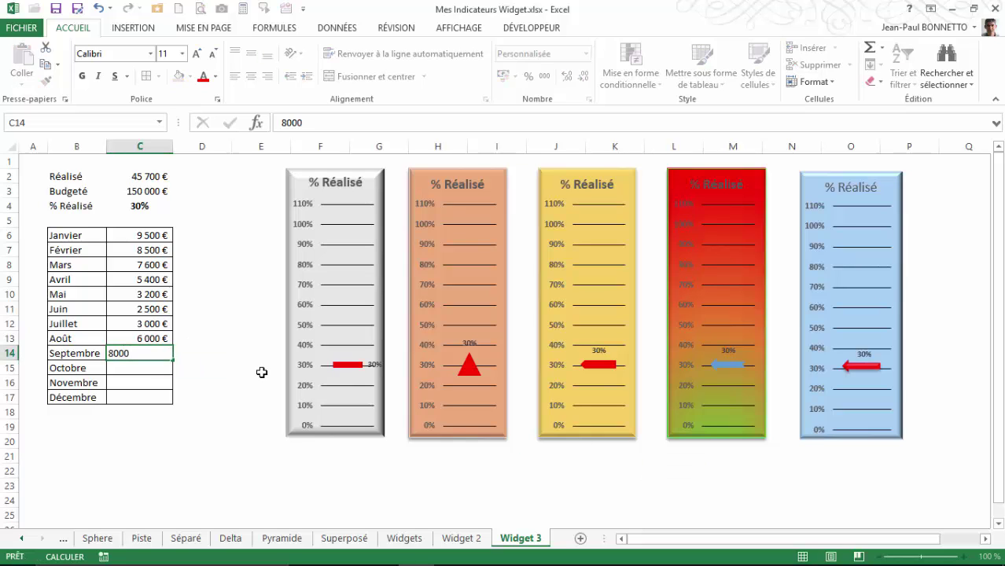
pyautogui.press('Return')
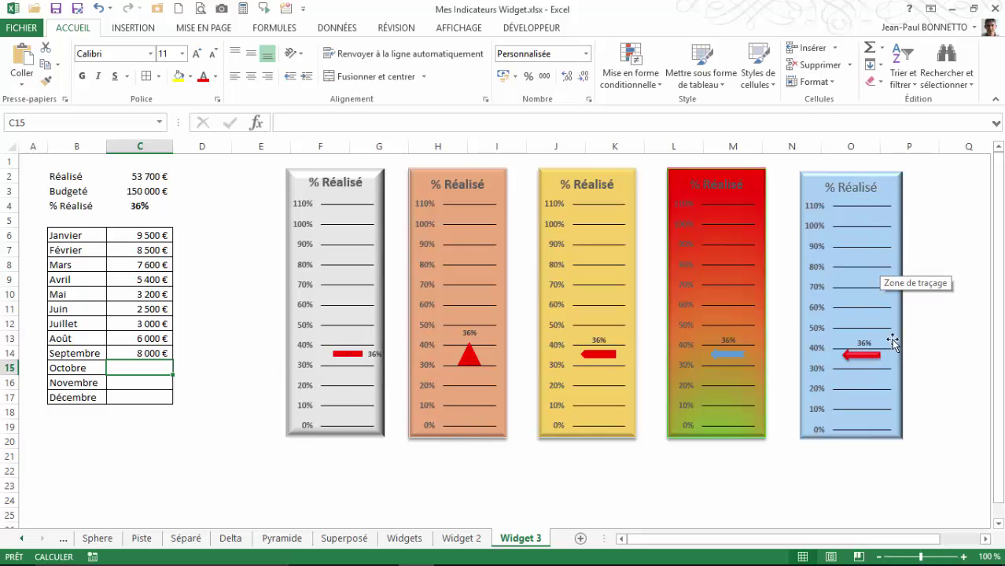
pyautogui.moveTo(868, 361)
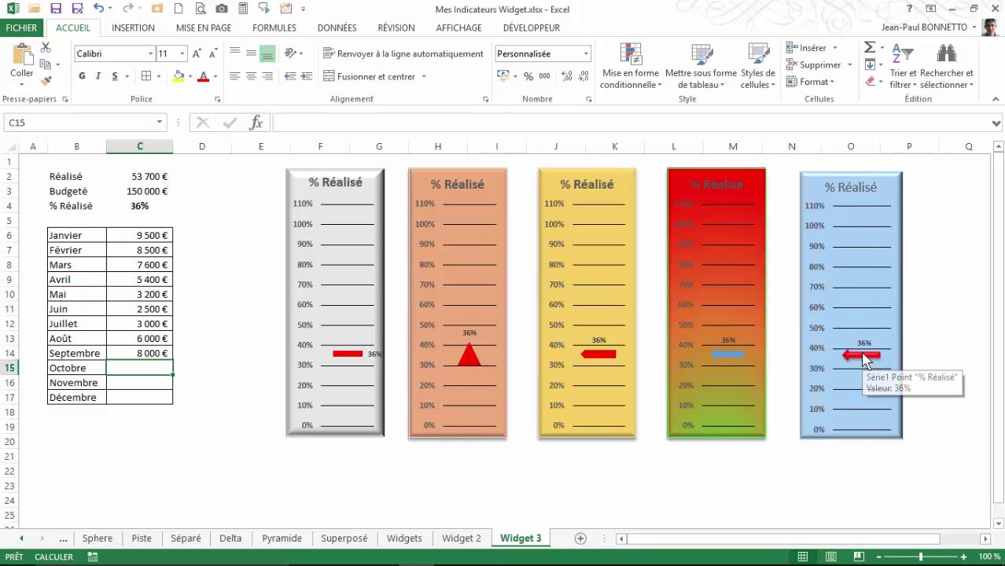
pyautogui.click(143, 29)
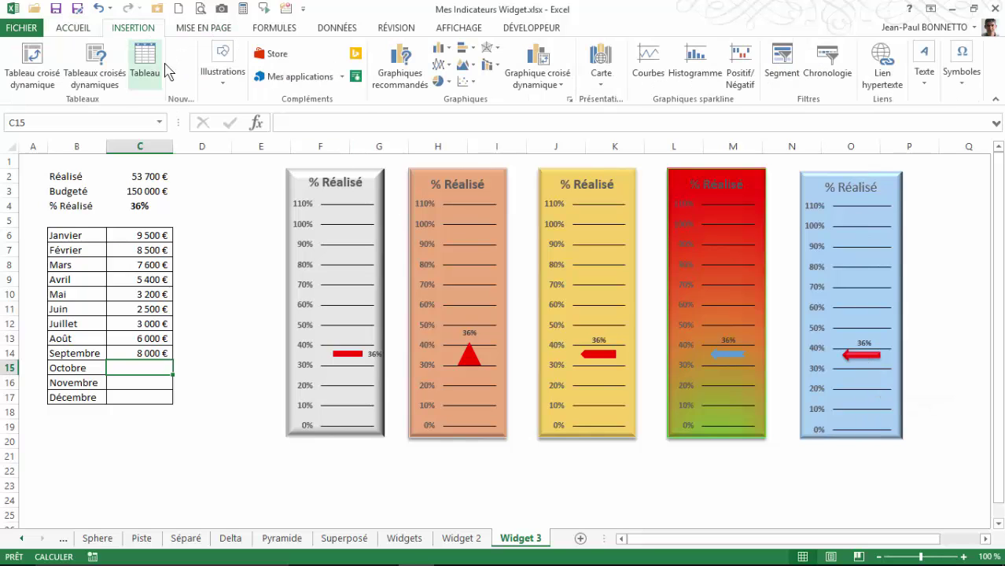
pyautogui.click(223, 72)
pyautogui.click(282, 121)
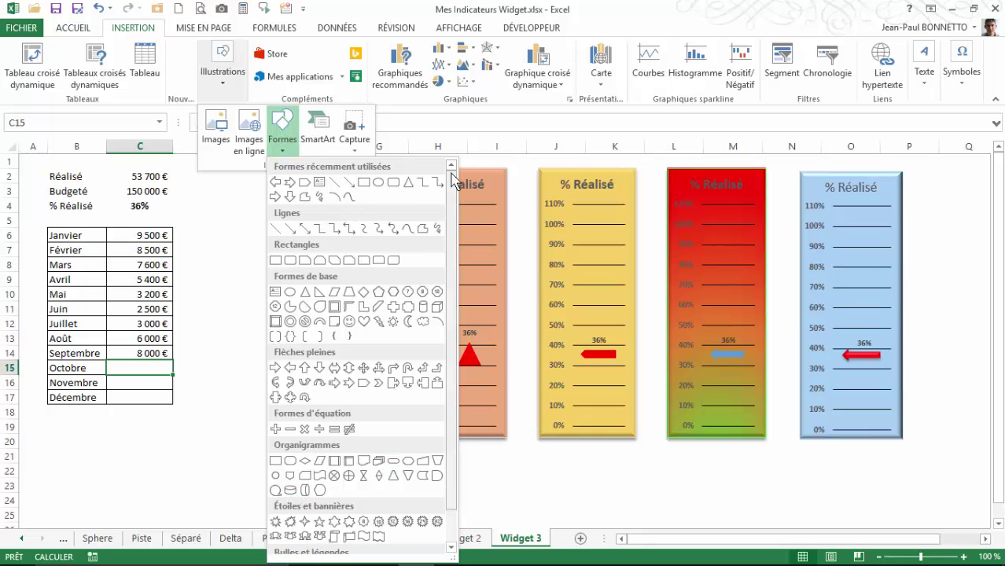
pyautogui.click(516, 460)
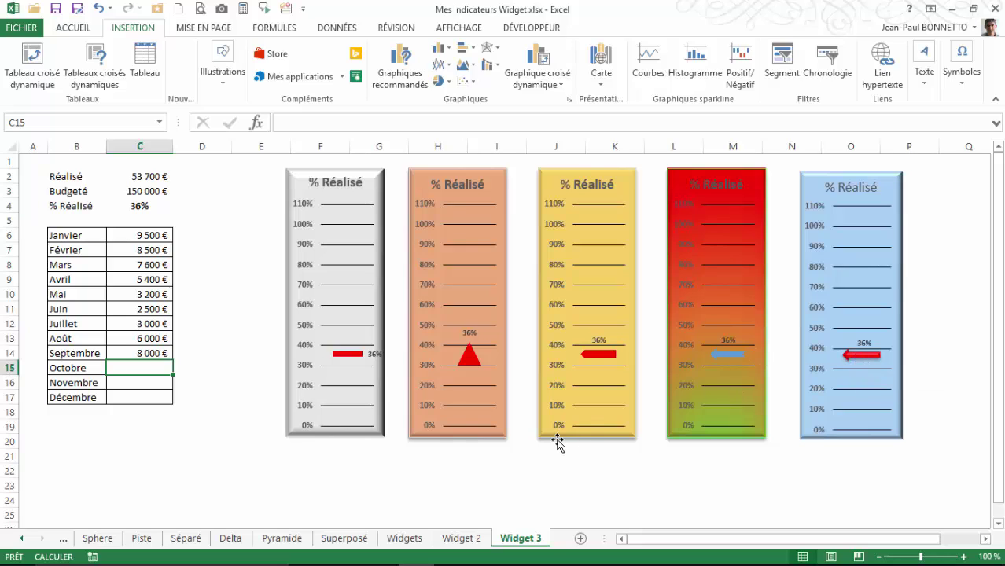
pyautogui.click(214, 318)
pyautogui.click(144, 367)
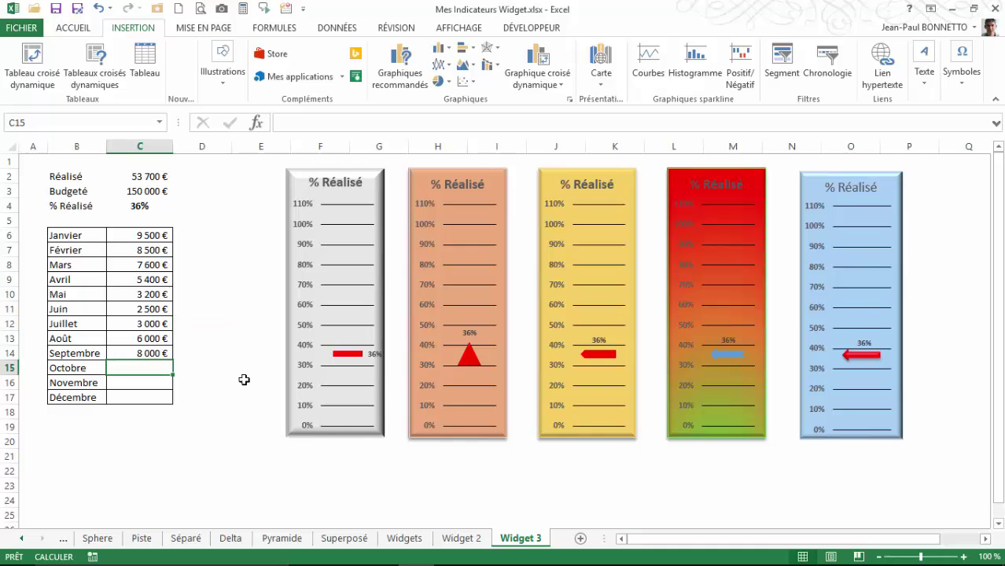
# Step: Set the May amount in cell C10 to 10000 and examine the formulas behind Réalisé and % Réalisé
pyautogui.click(156, 296)
pyautogui.write('10000')
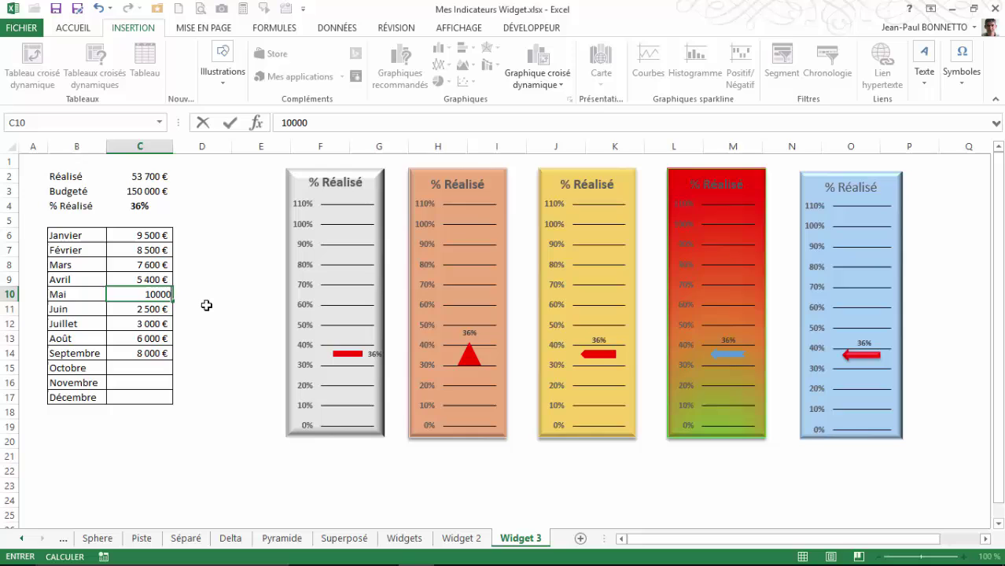
pyautogui.hotkey('ctrl', 'Return')
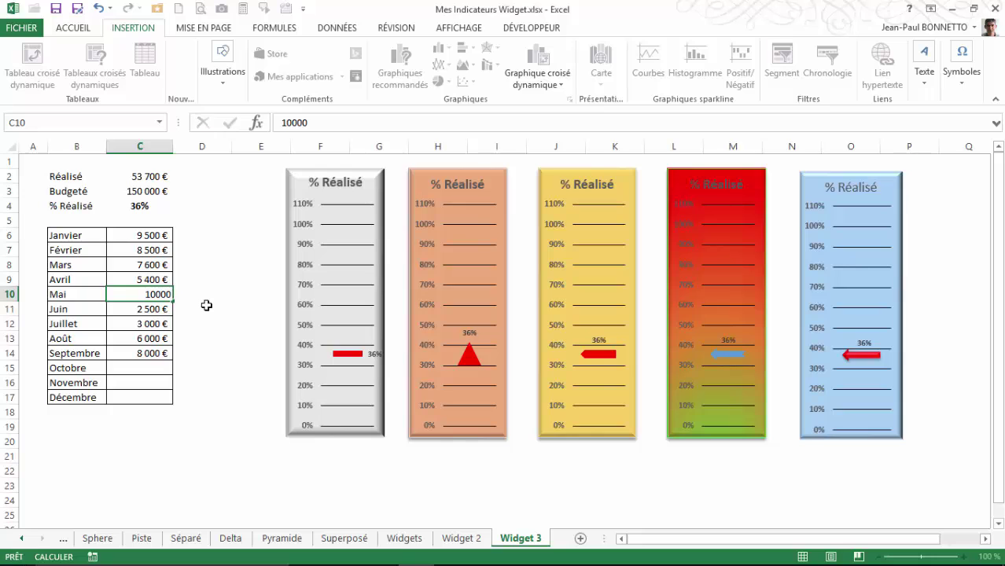
pyautogui.press('Return')
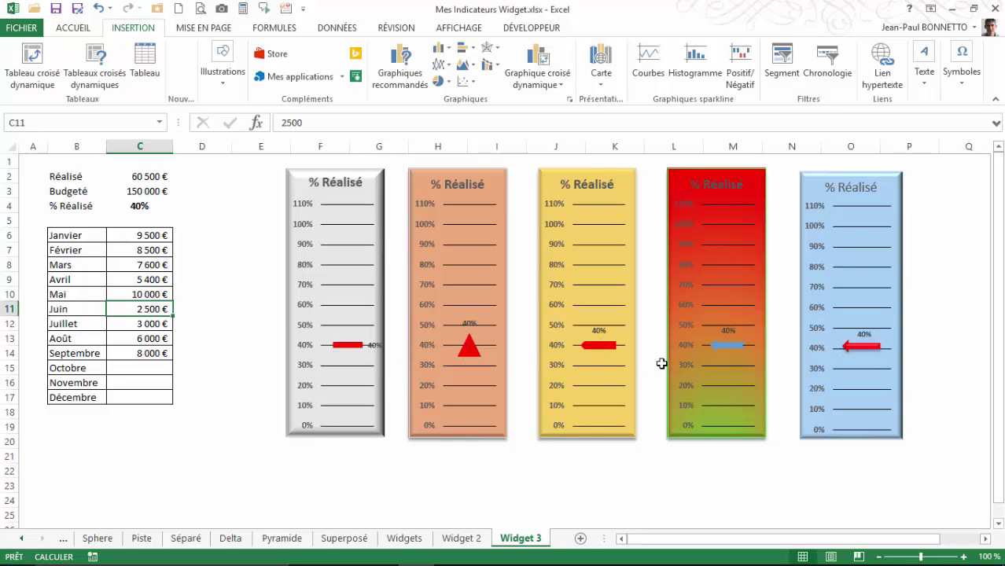
pyautogui.click(149, 177)
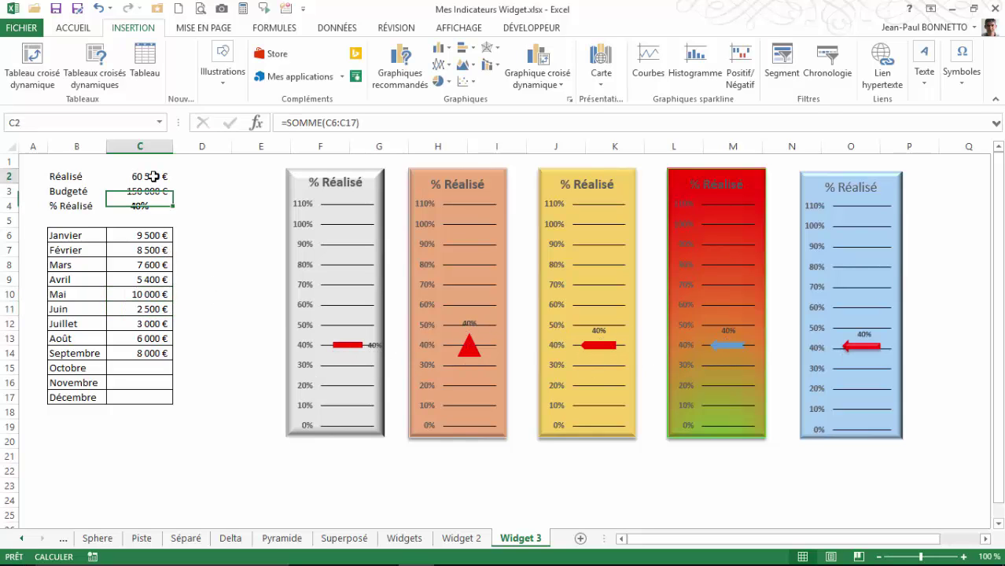
pyautogui.click(140, 204)
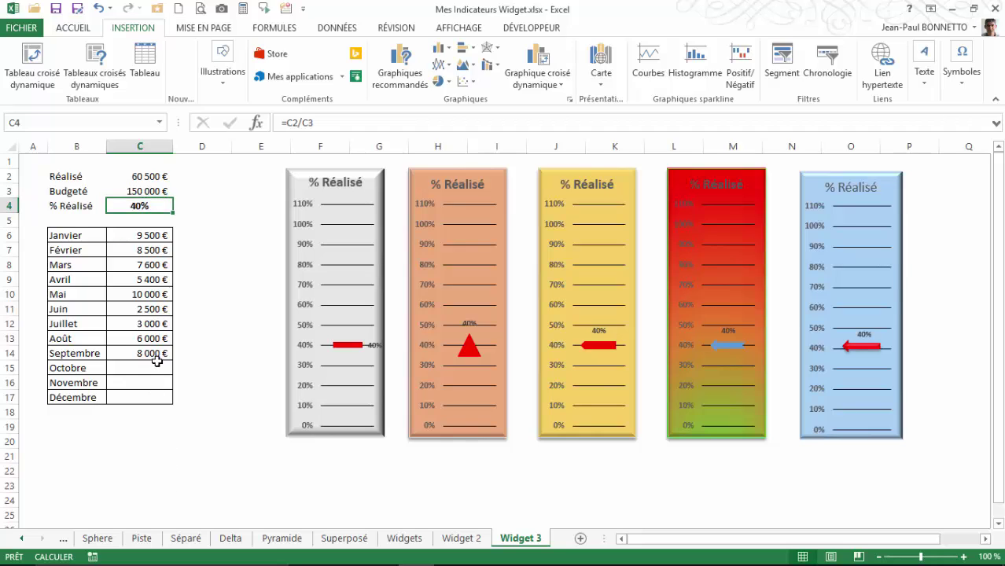
pyautogui.click(343, 455)
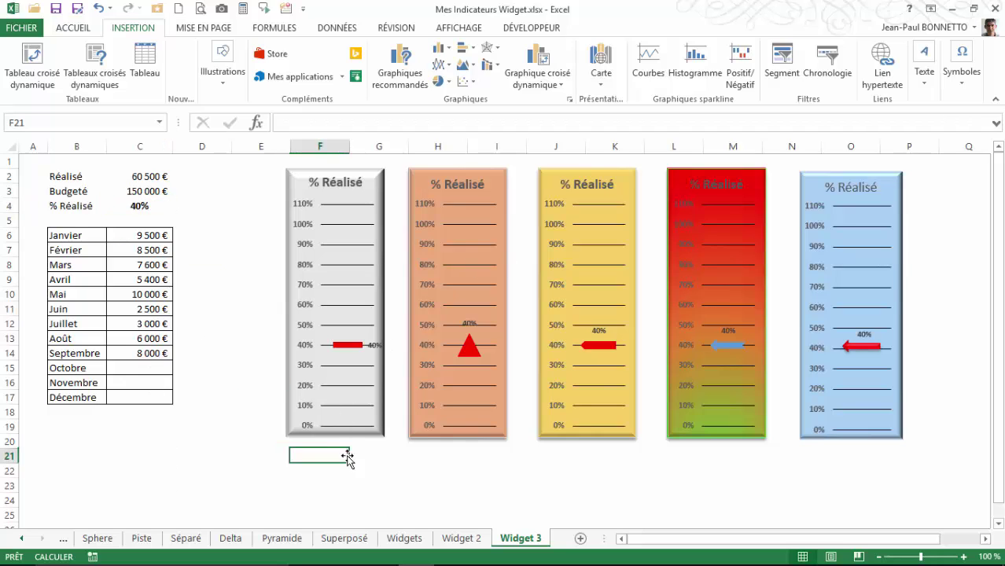
# Step: Move the blue chart slightly up to align it with the other four charts and make its title bold
pyautogui.moveTo(880, 438)
pyautogui.mouseDown()
pyautogui.moveTo(907, 476)
pyautogui.moveTo(846, 503)
pyautogui.moveTo(897, 435)
pyautogui.moveTo(879, 427)
pyautogui.mouseUp()
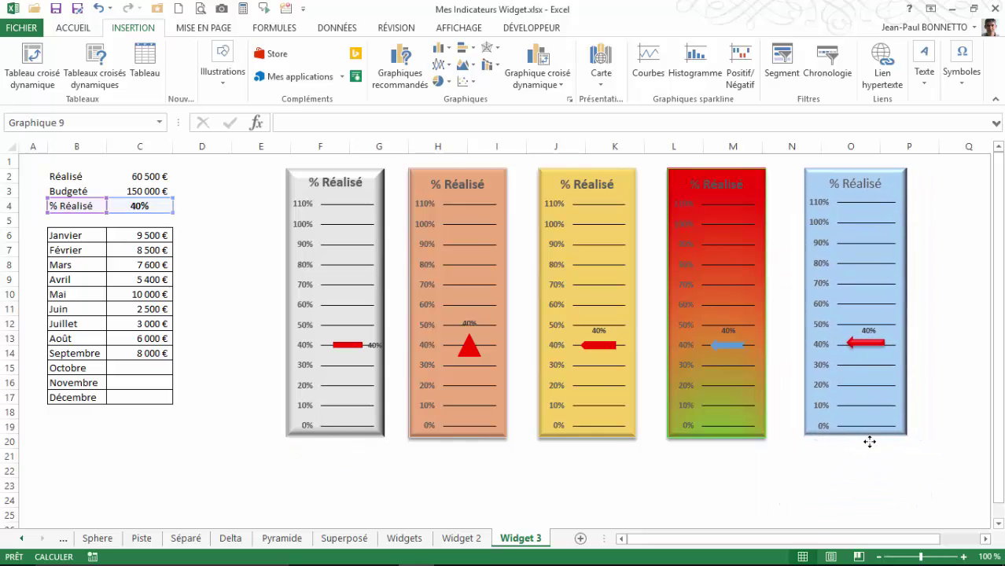
pyautogui.click(827, 484)
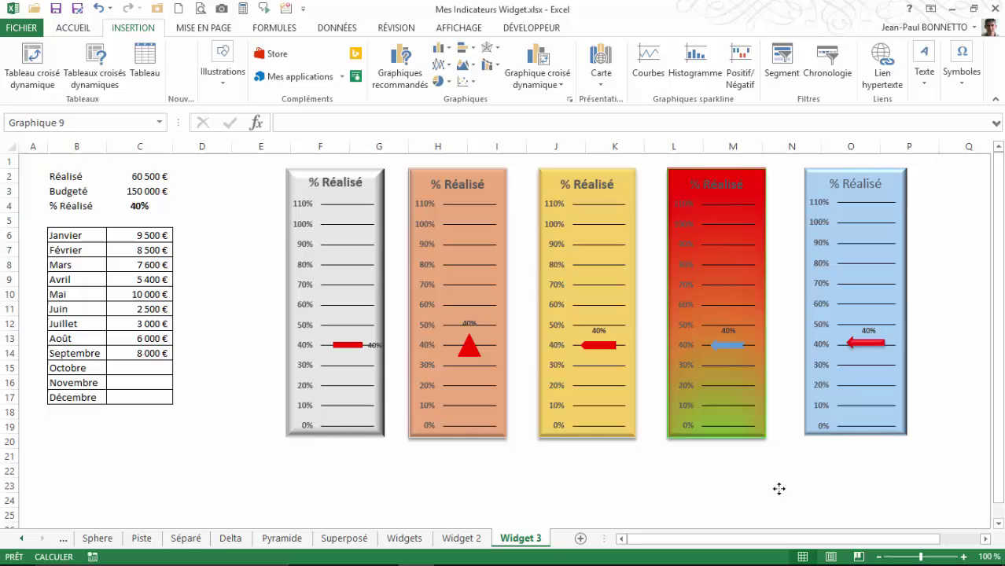
pyautogui.click(875, 185)
pyautogui.click(73, 27)
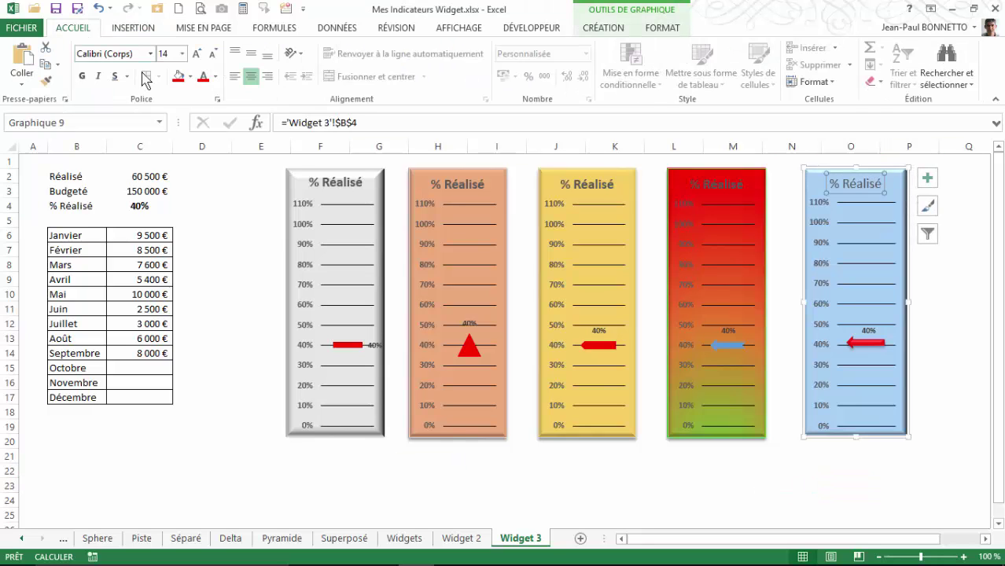
pyautogui.click(82, 76)
pyautogui.click(689, 482)
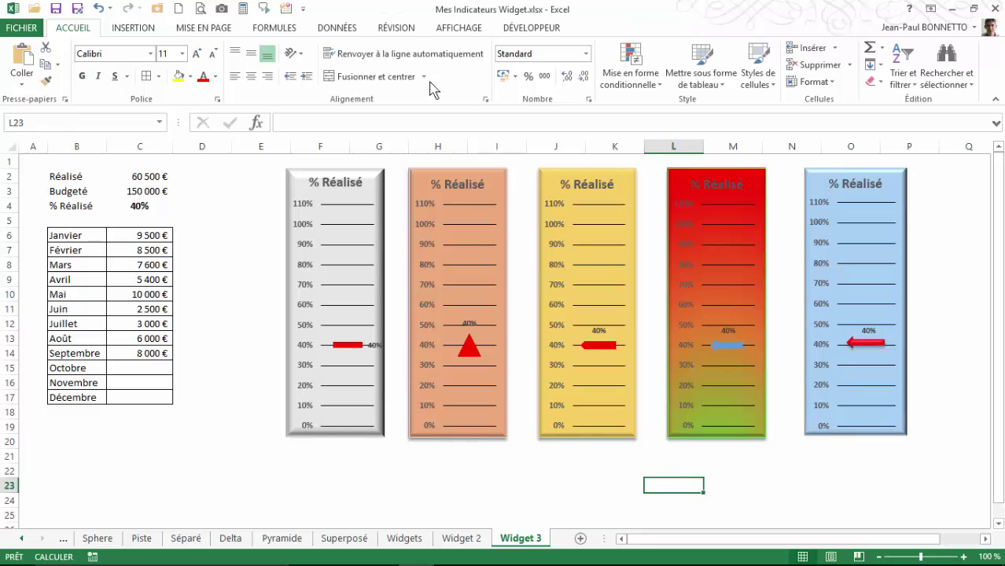
pyautogui.click(153, 30)
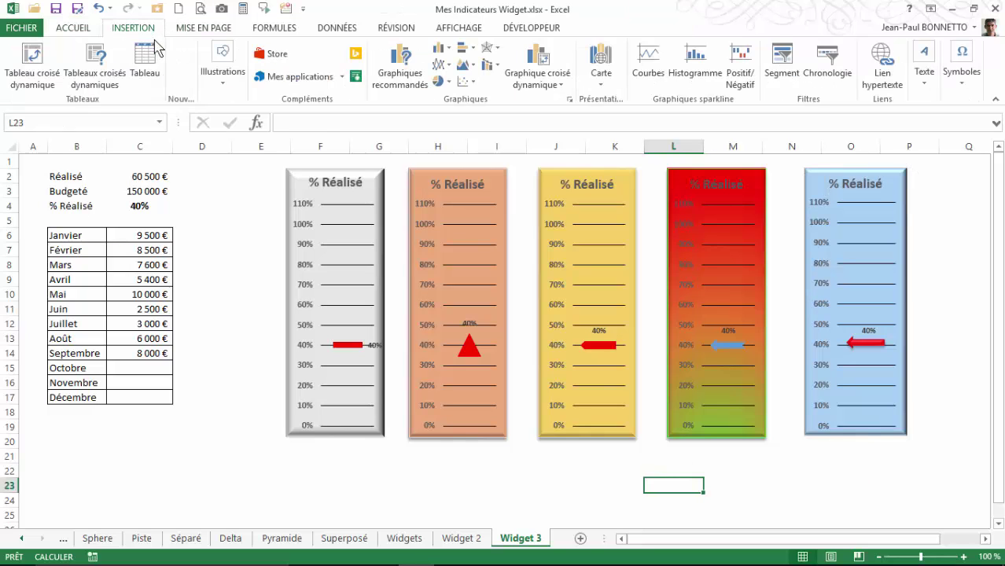
pyautogui.click(452, 68)
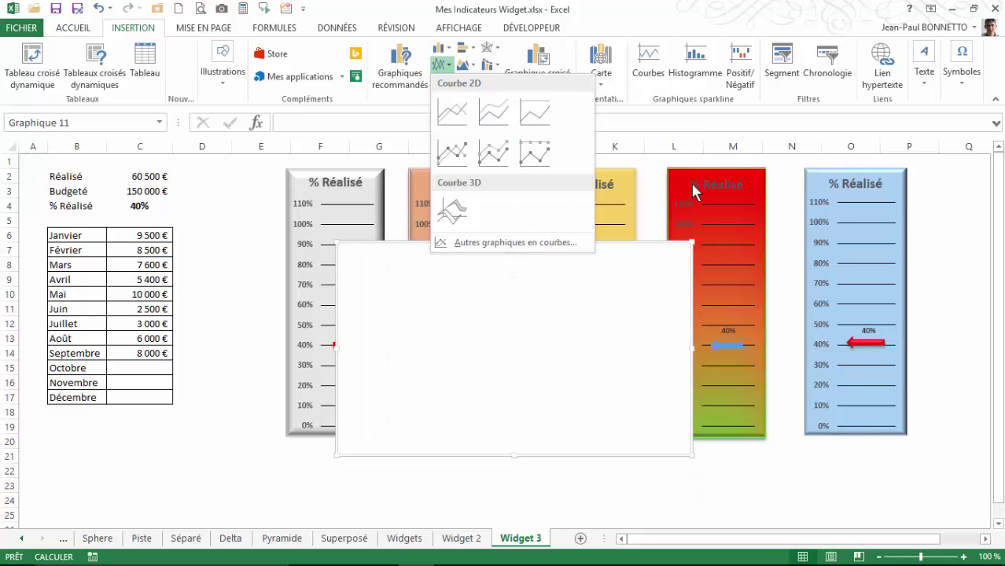
pyautogui.click(496, 483)
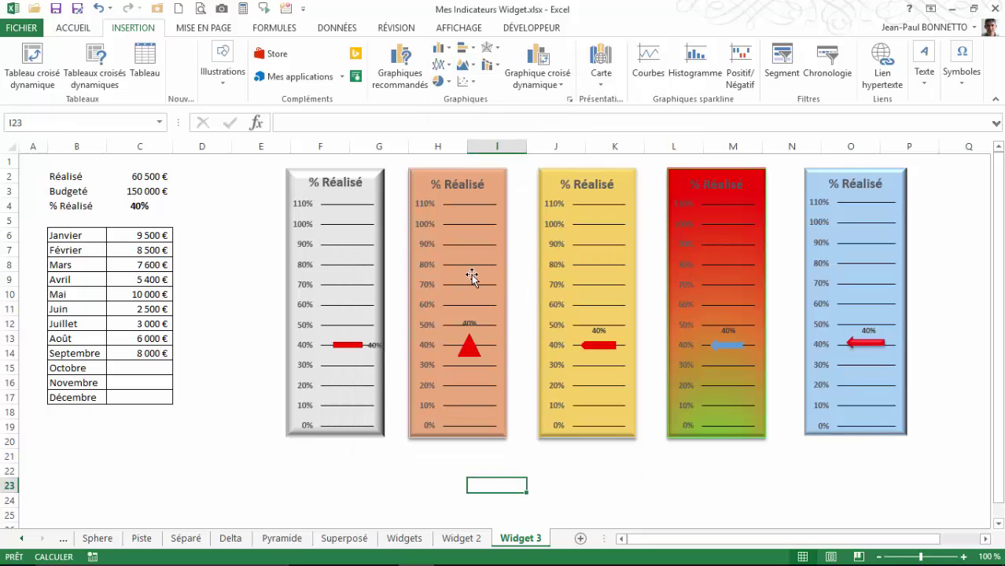